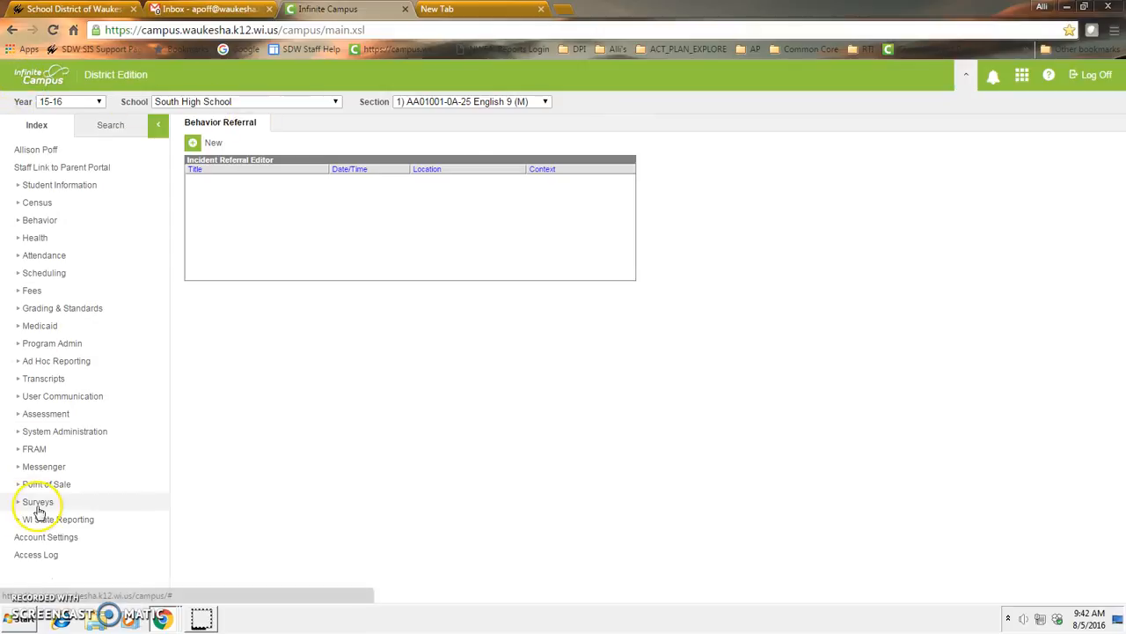
Step: Switch to Campus Instruction and return to Campus Tools
click(1020, 76)
click(950, 104)
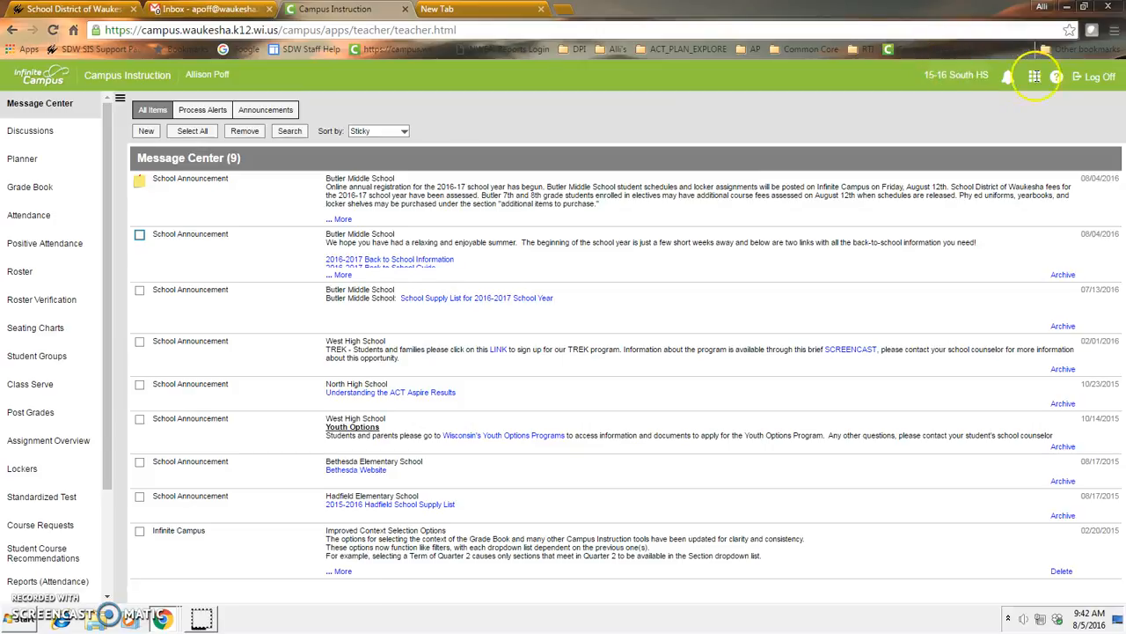
click(1034, 76)
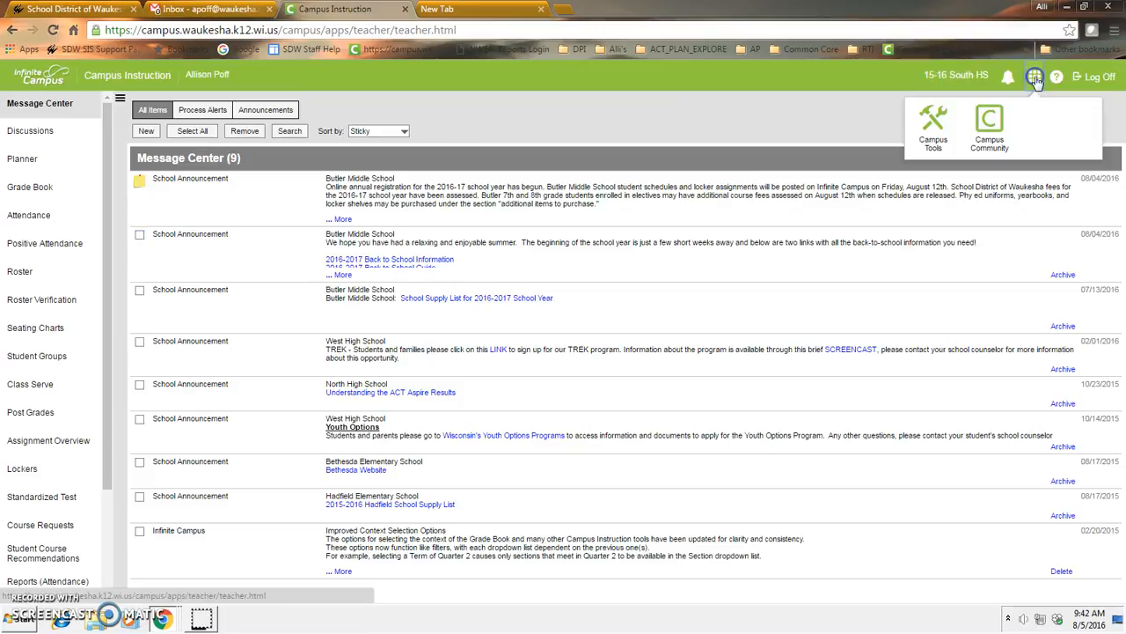
click(928, 154)
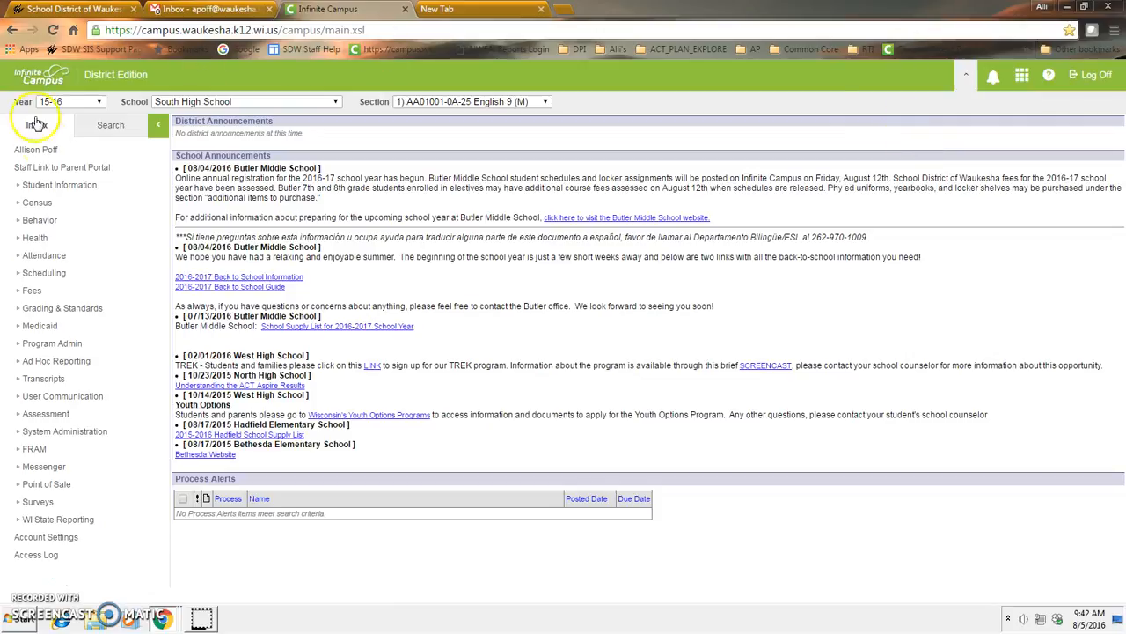
Step: Start a new incident in the Behavior Referral tool
click(16, 225)
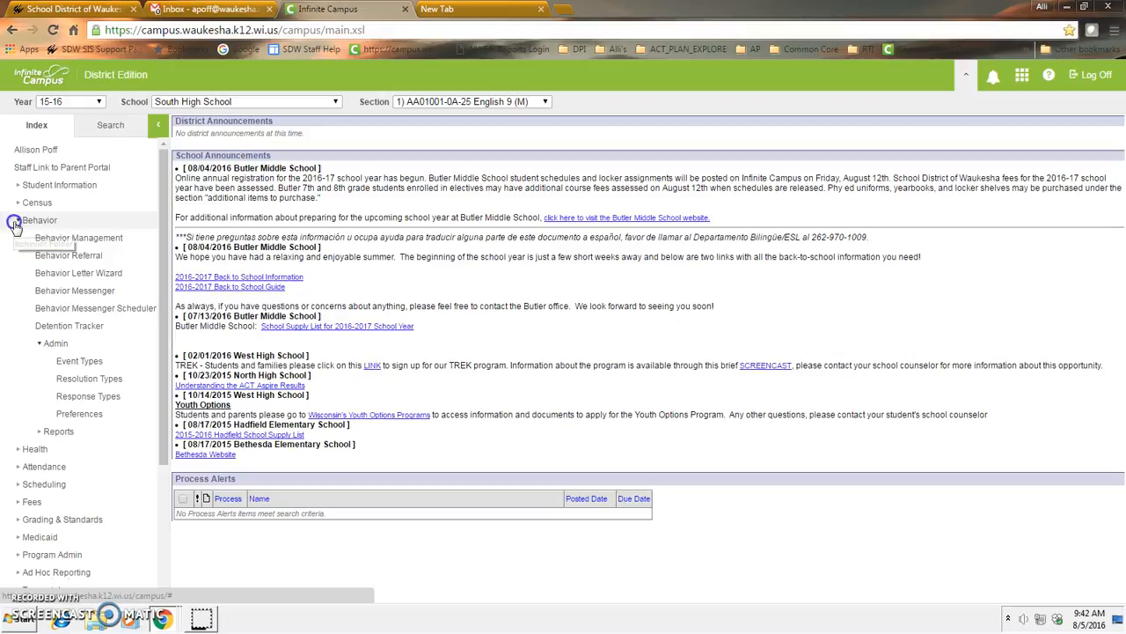
click(66, 257)
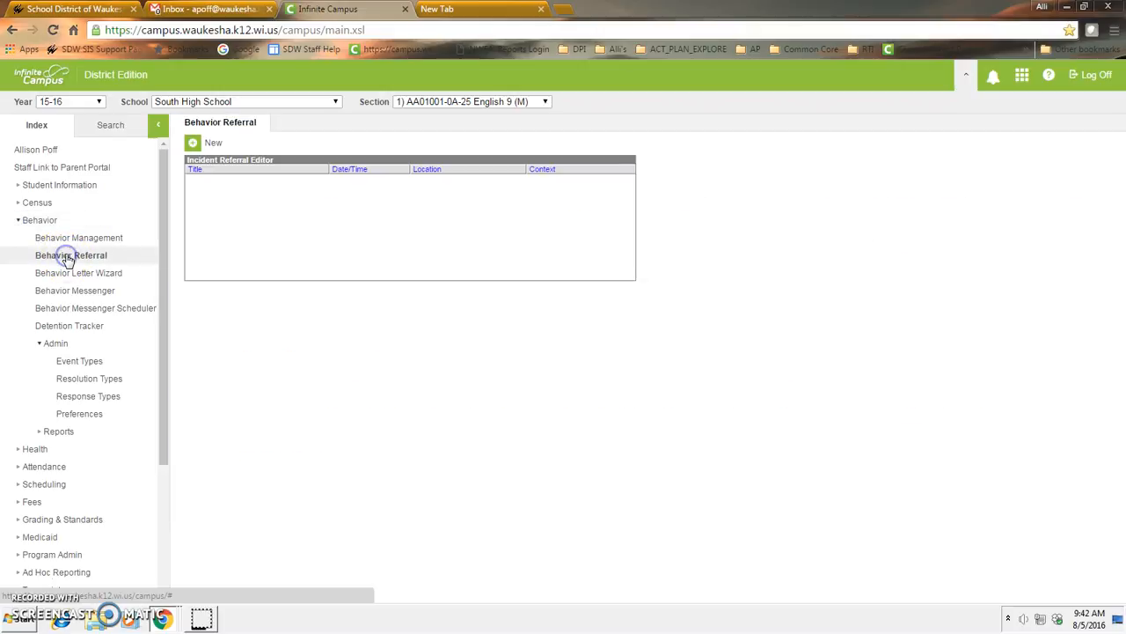
click(209, 146)
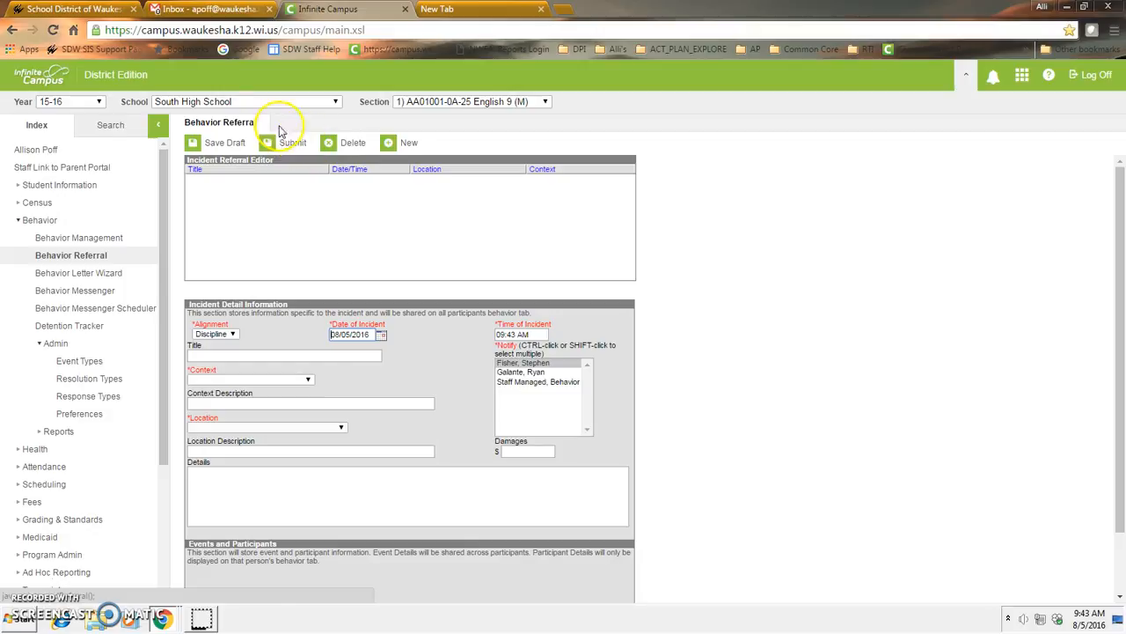
Step: Set the date of incident to 08/04/2015 and the time of incident to 12:00 PM
click(233, 335)
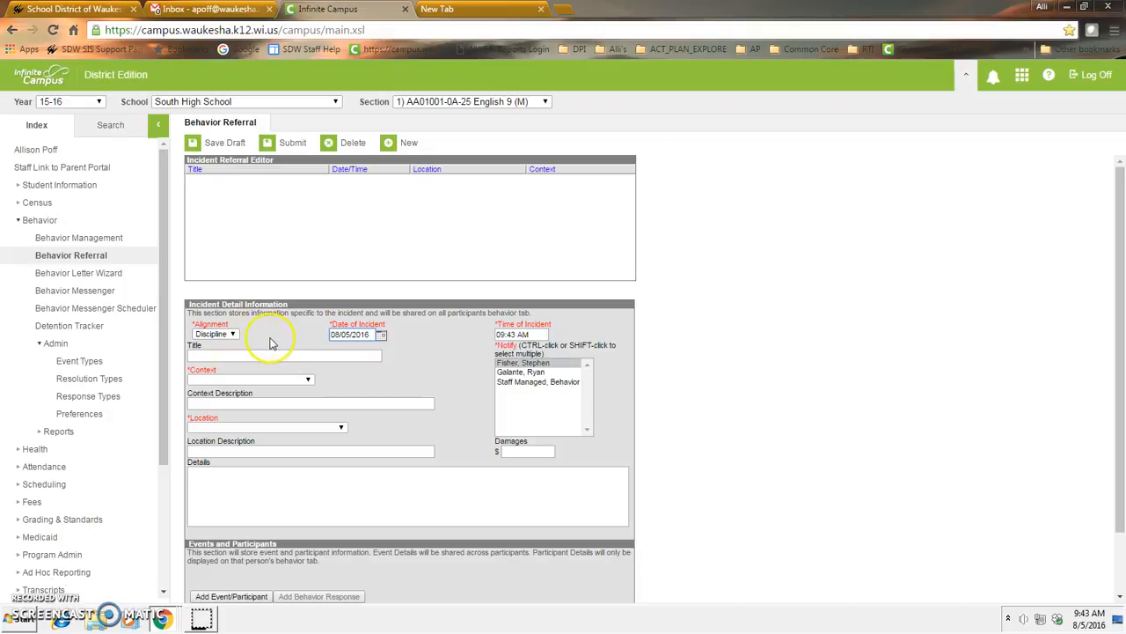
click(356, 340)
drag(372, 334, 314, 322)
text(08/04/)
click(504, 334)
drag(515, 335, 467, 334)
drag(540, 337, 493, 322)
text(1200)
click(431, 356)
Step: Title the incident "MINOR Class Behavior" and set its context to 3: During class
click(213, 352)
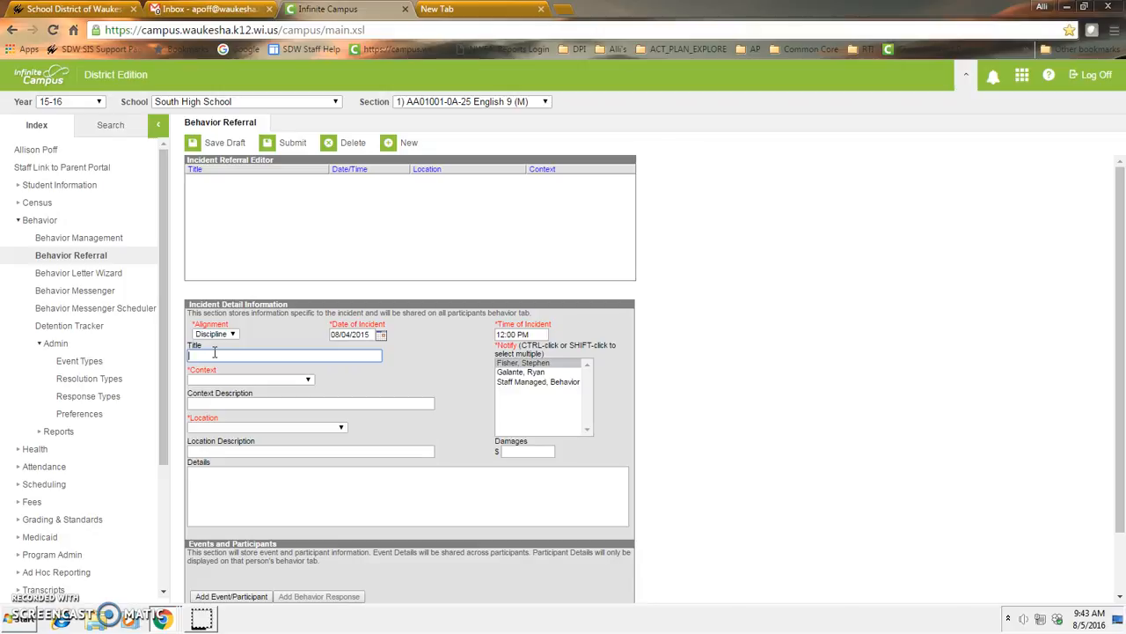
text(MINOR Class Behavior)
click(264, 379)
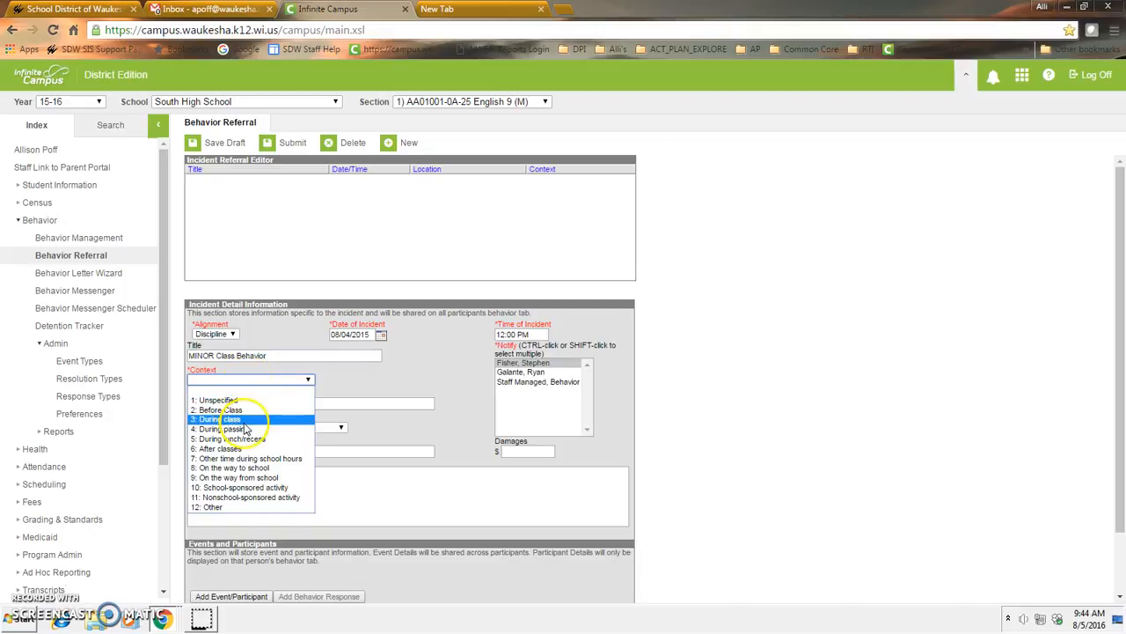
click(224, 419)
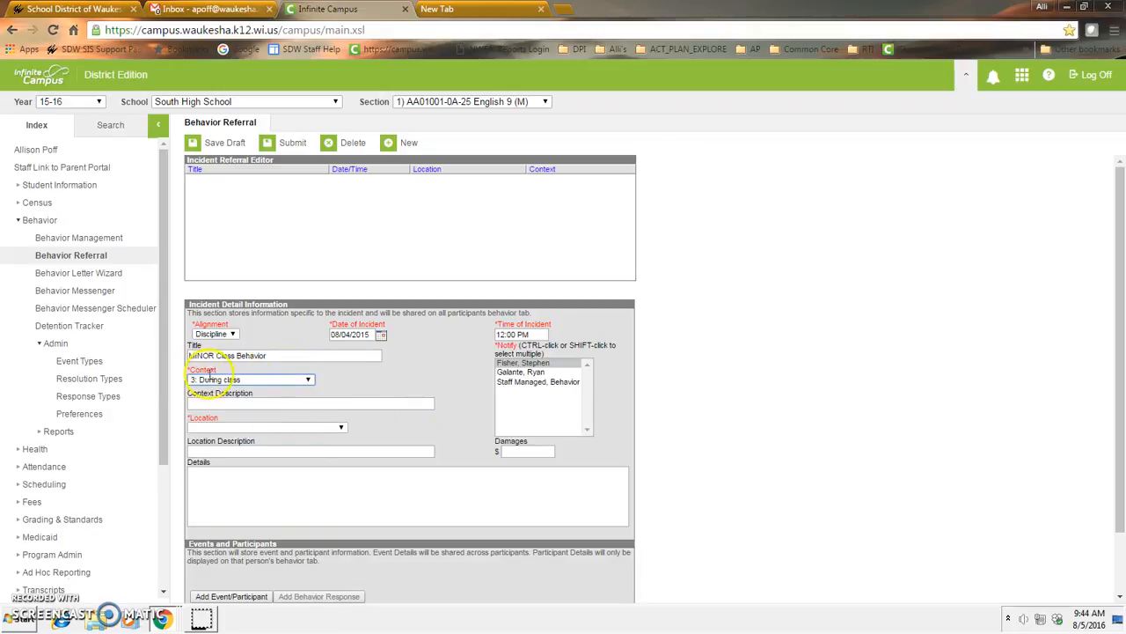
Step: Set the incident location to 2c: On Campus: Classroom and choose "Staff Managed, Behavior" as the recipient to notify
click(334, 430)
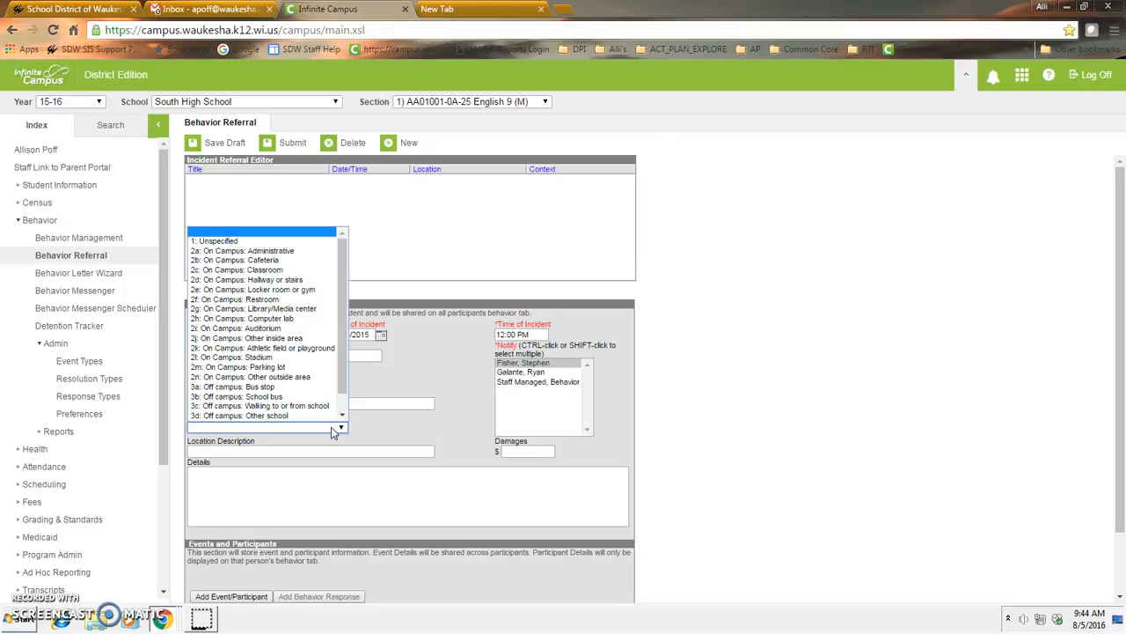
click(264, 270)
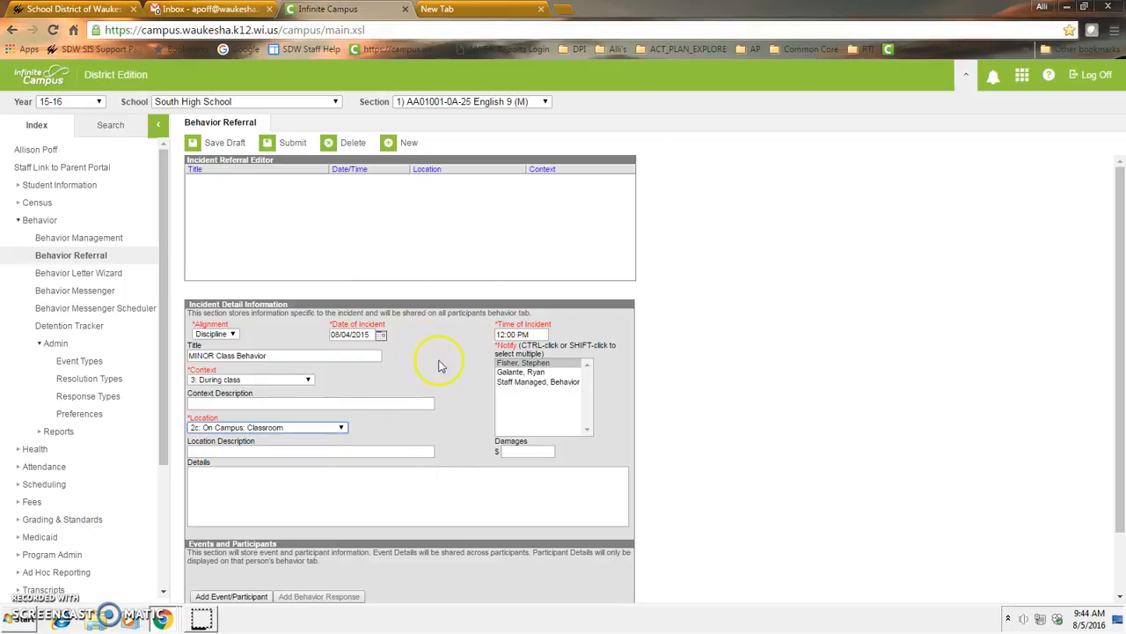
click(543, 384)
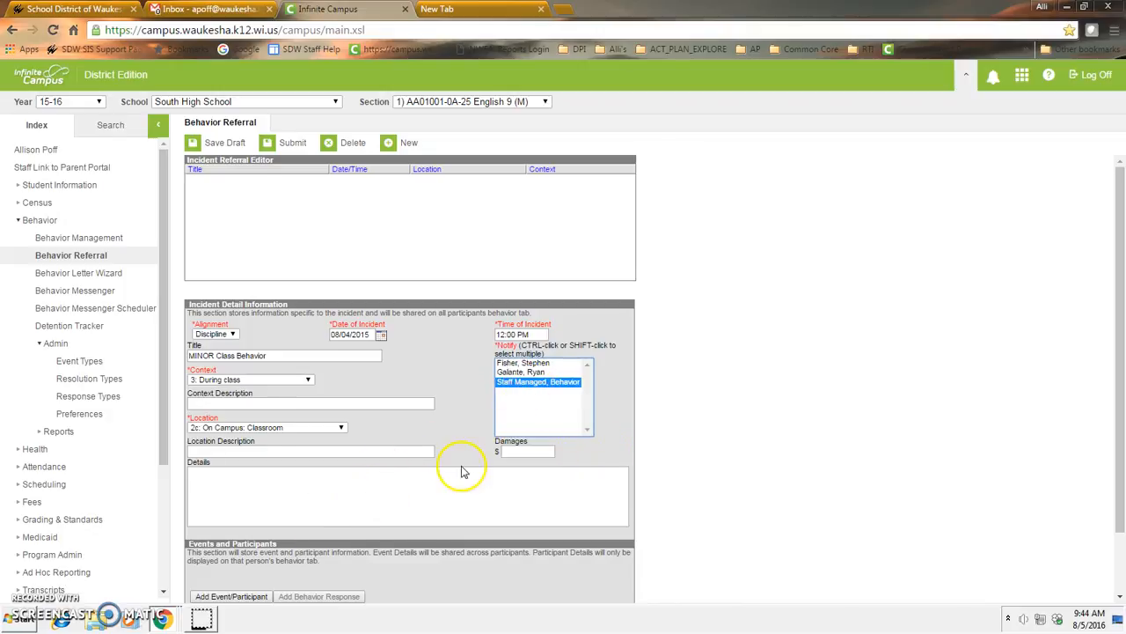
scroll(463, 472, down, 2)
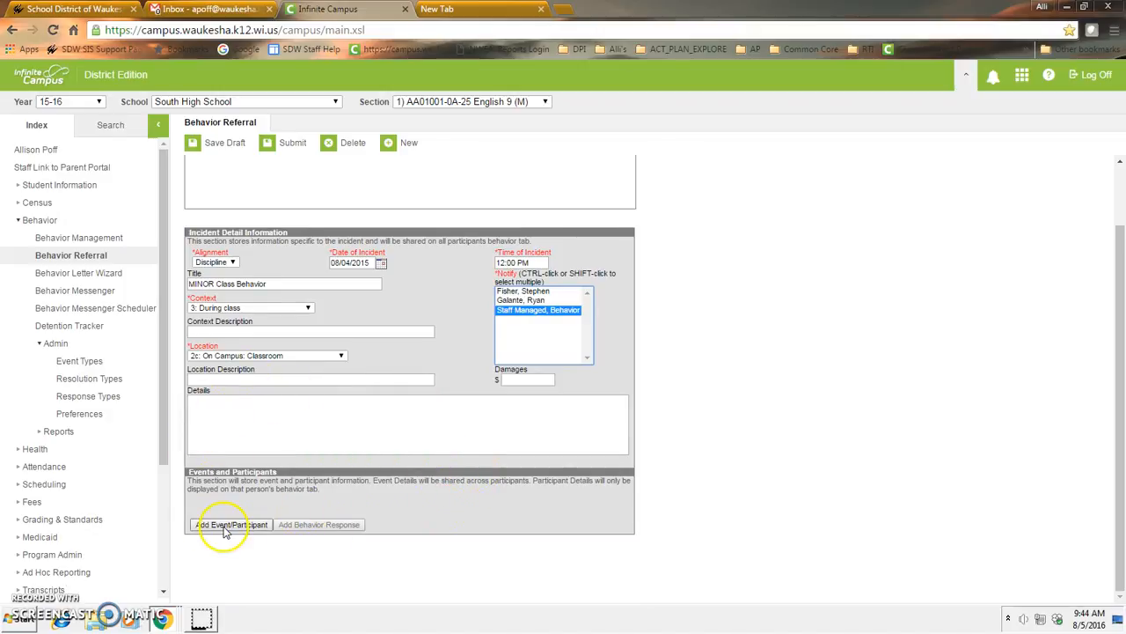
click(196, 403)
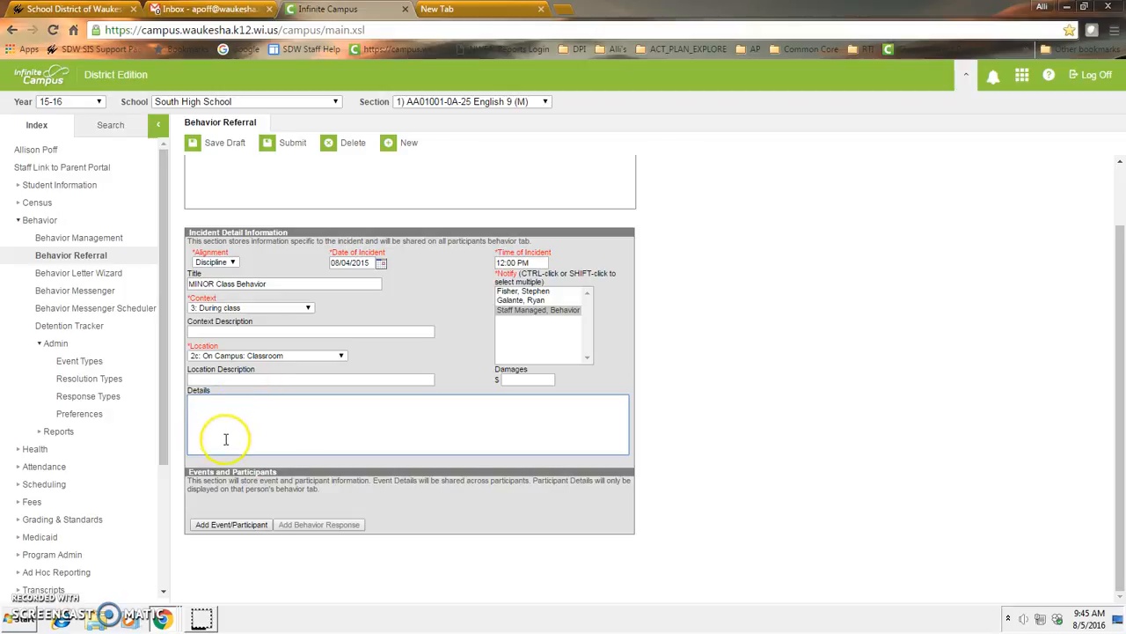
Step: Add an event of type DB1: Disruptive Behavior/Causing Interruption and classify it as MI: Minor (Staff Managed)
click(213, 527)
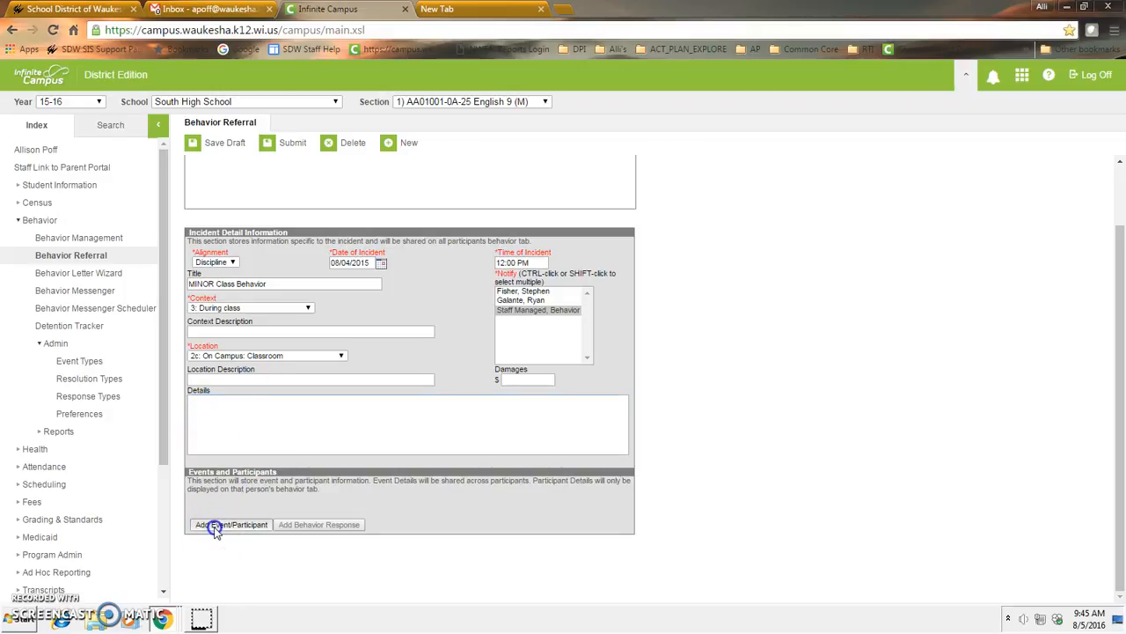
click(340, 360)
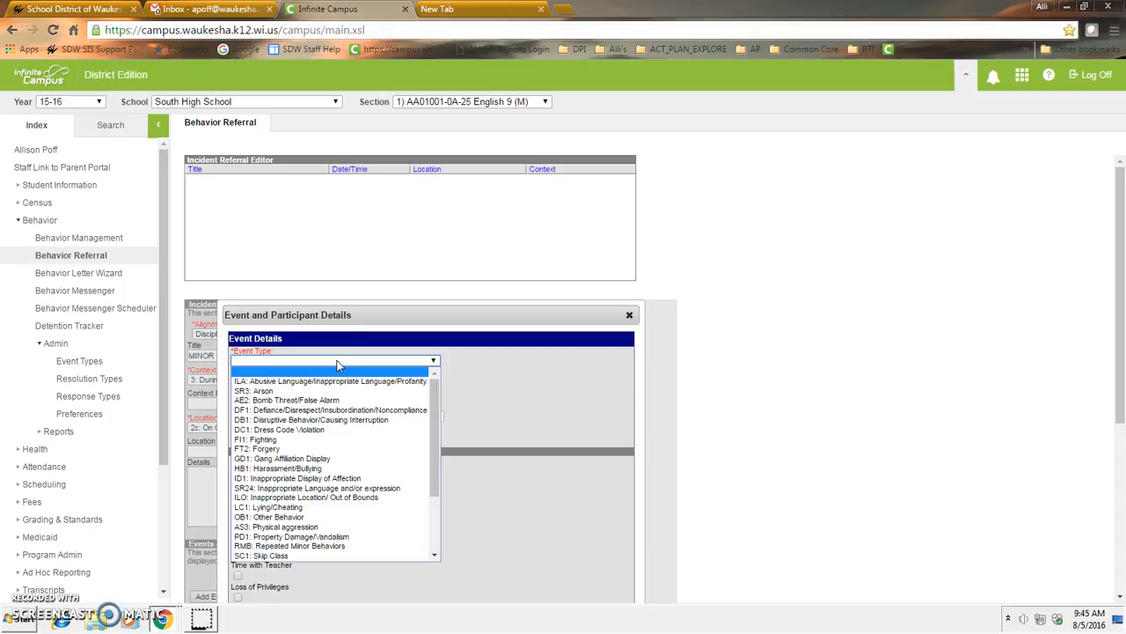
click(325, 421)
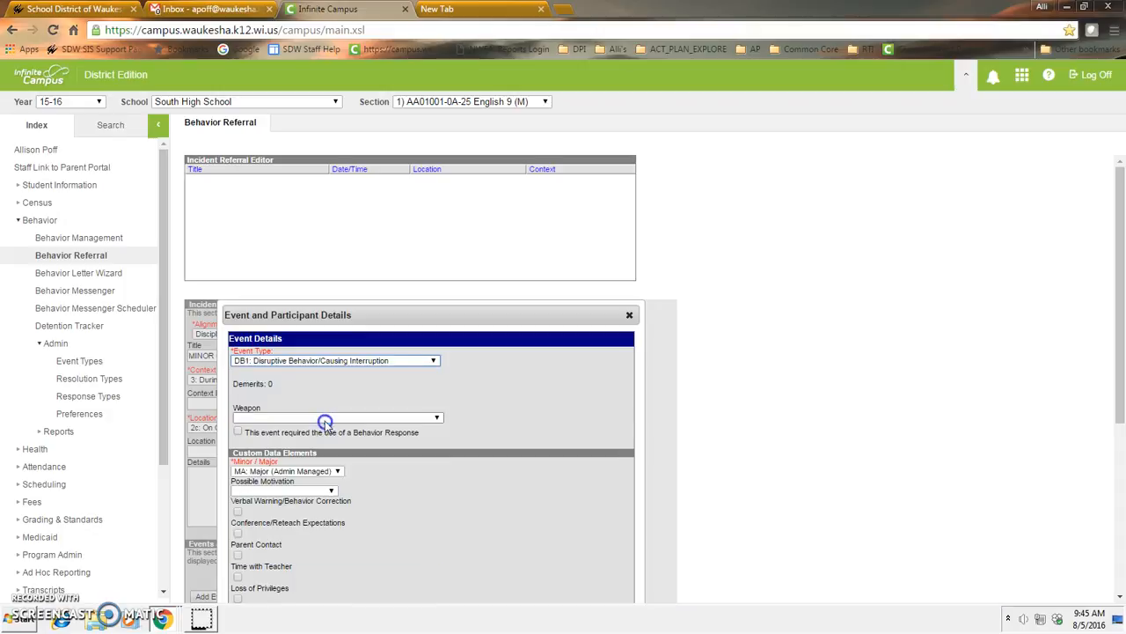
click(319, 474)
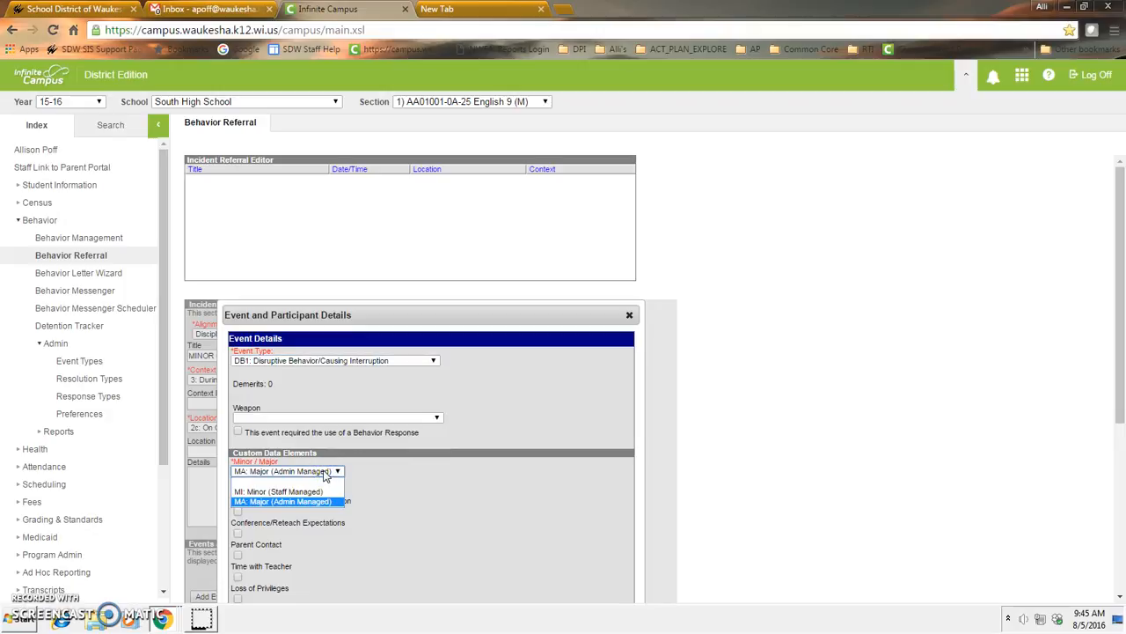
click(312, 490)
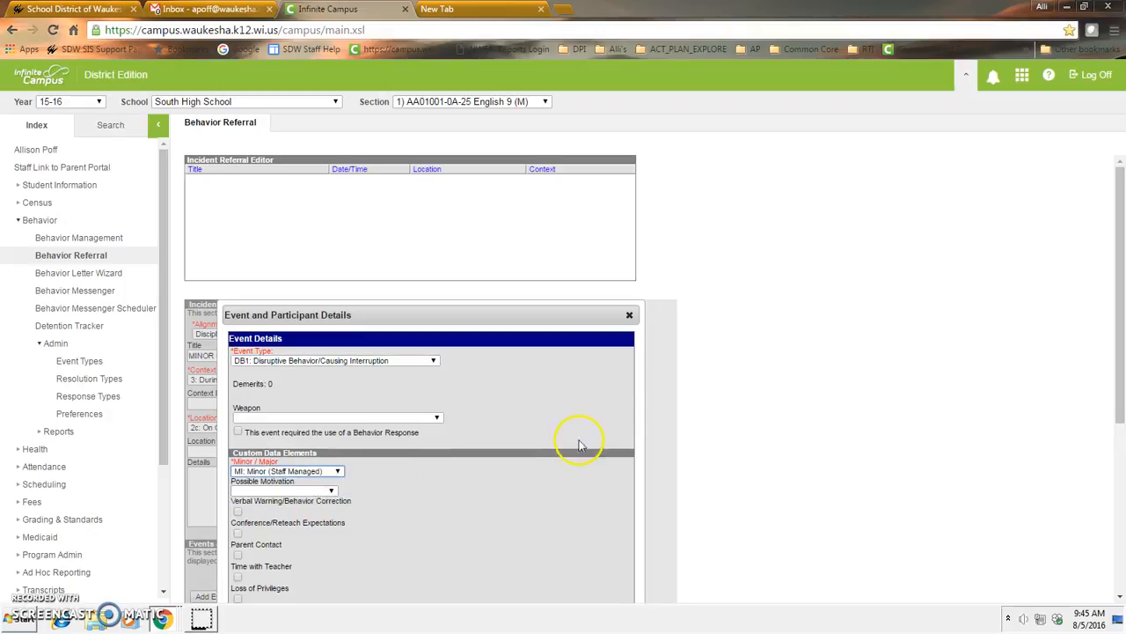
Step: Mark Verbal Warning/Behavior Correction and Loss of Privileges for the event, and set the possible motivation to OP: Obtain Peer Attenetion
scroll(752, 395, down, 2)
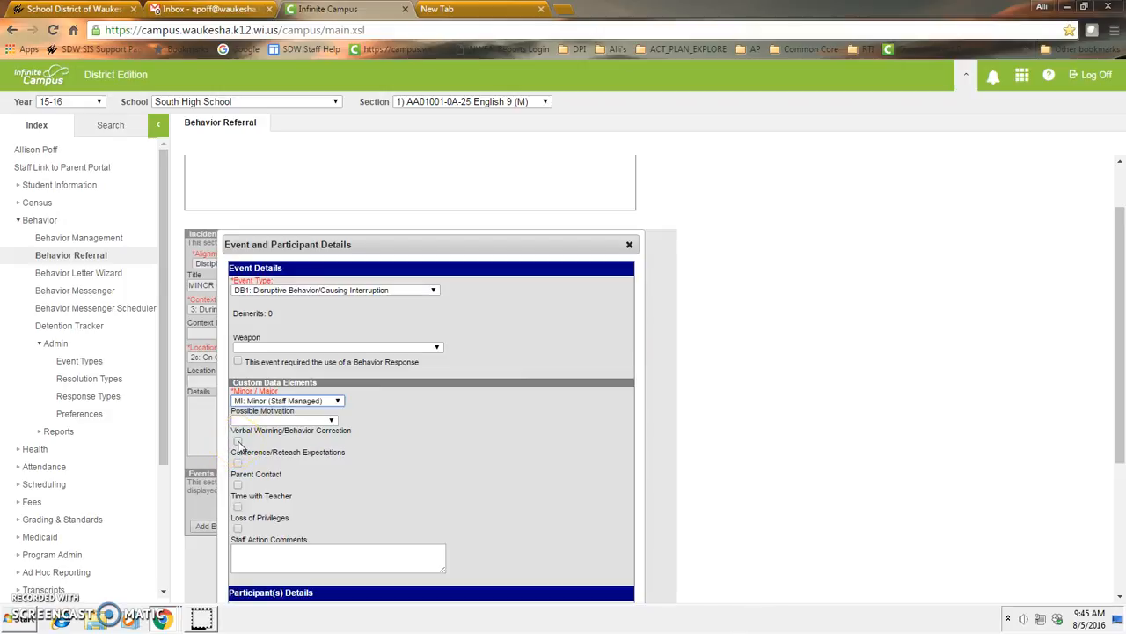
click(237, 442)
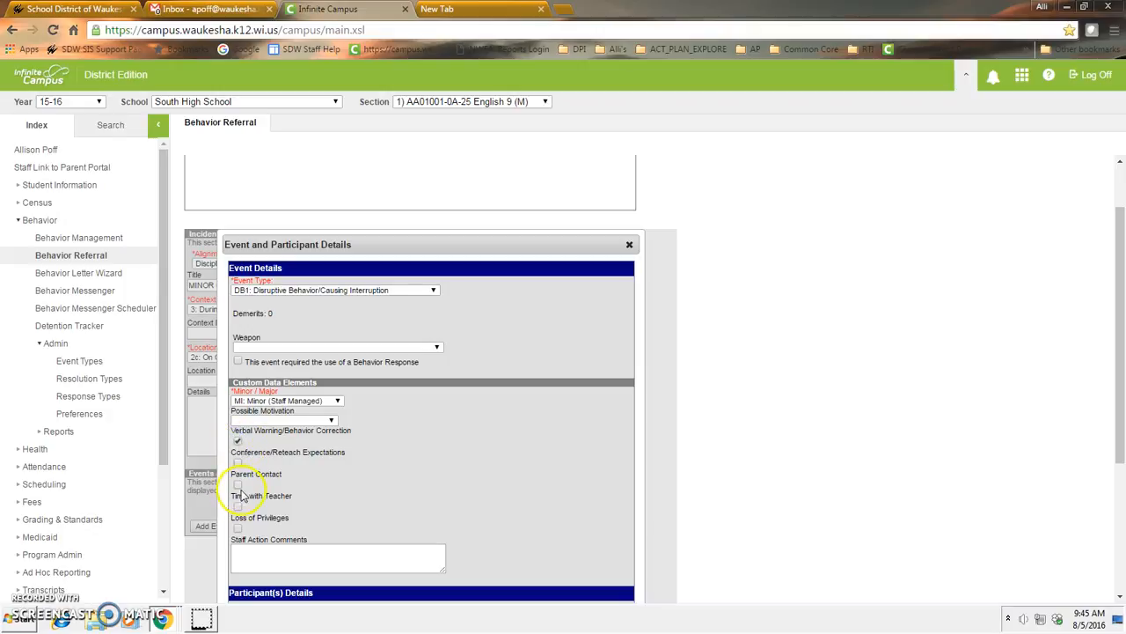
click(238, 527)
click(317, 421)
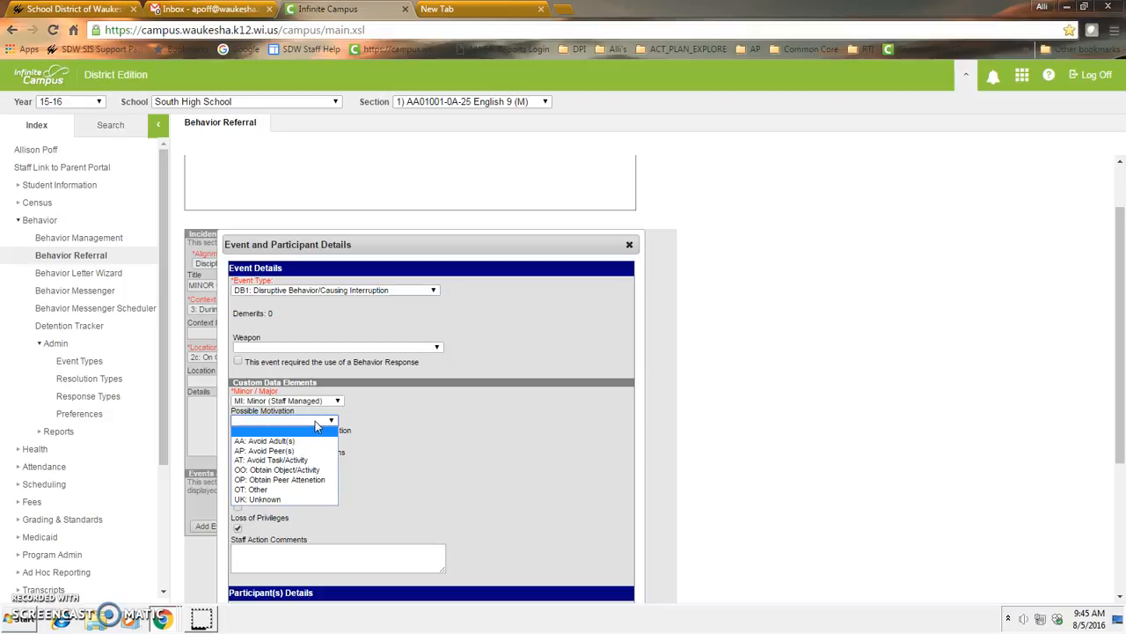
click(284, 480)
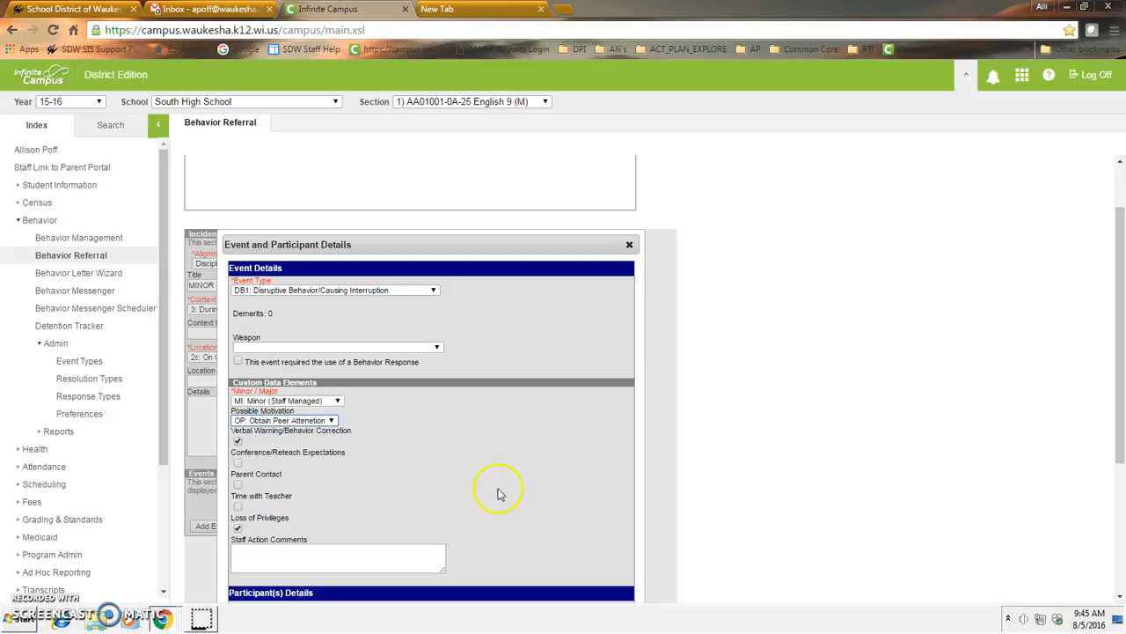
Step: Find the student by last name with the Students filter and add the student as the event's participant
scroll(511, 493, down, 3)
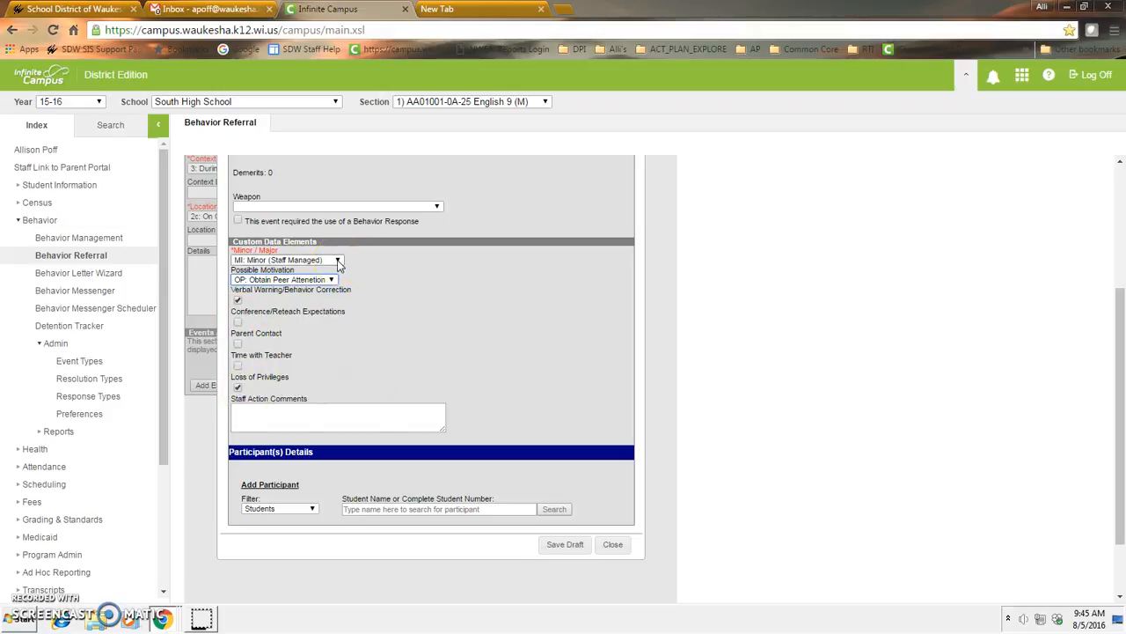
click(251, 410)
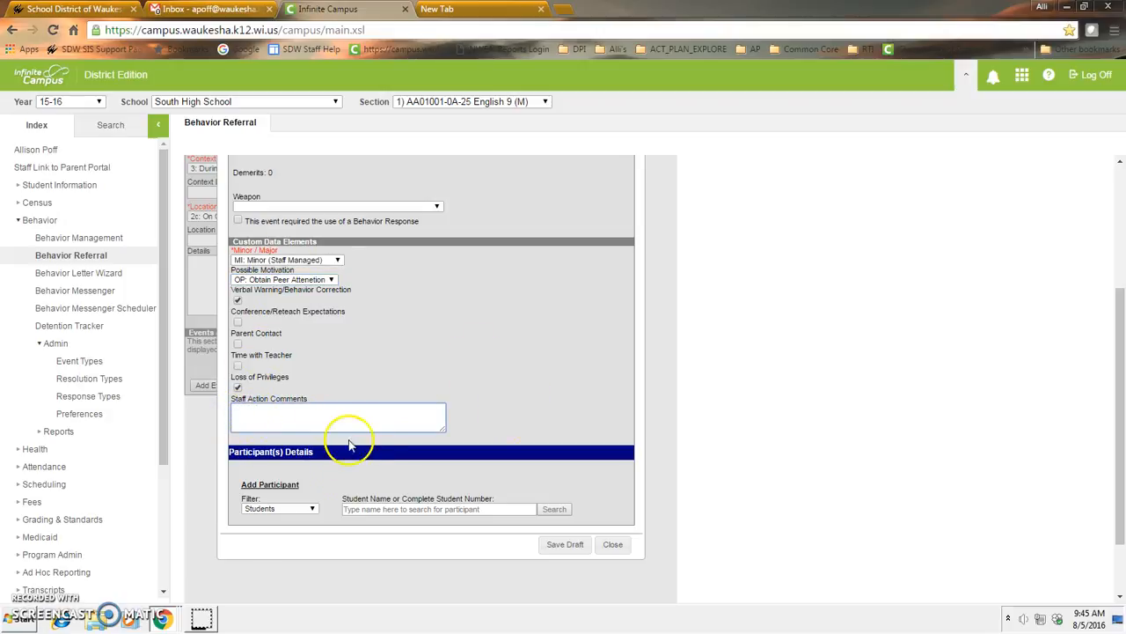
click(310, 511)
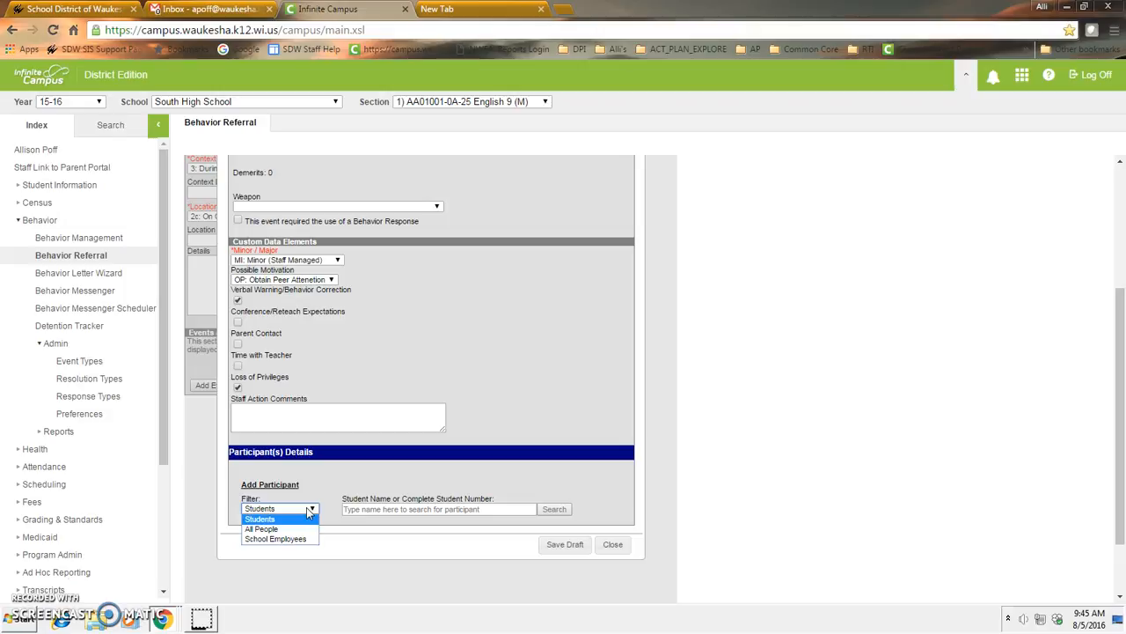
click(264, 519)
click(378, 510)
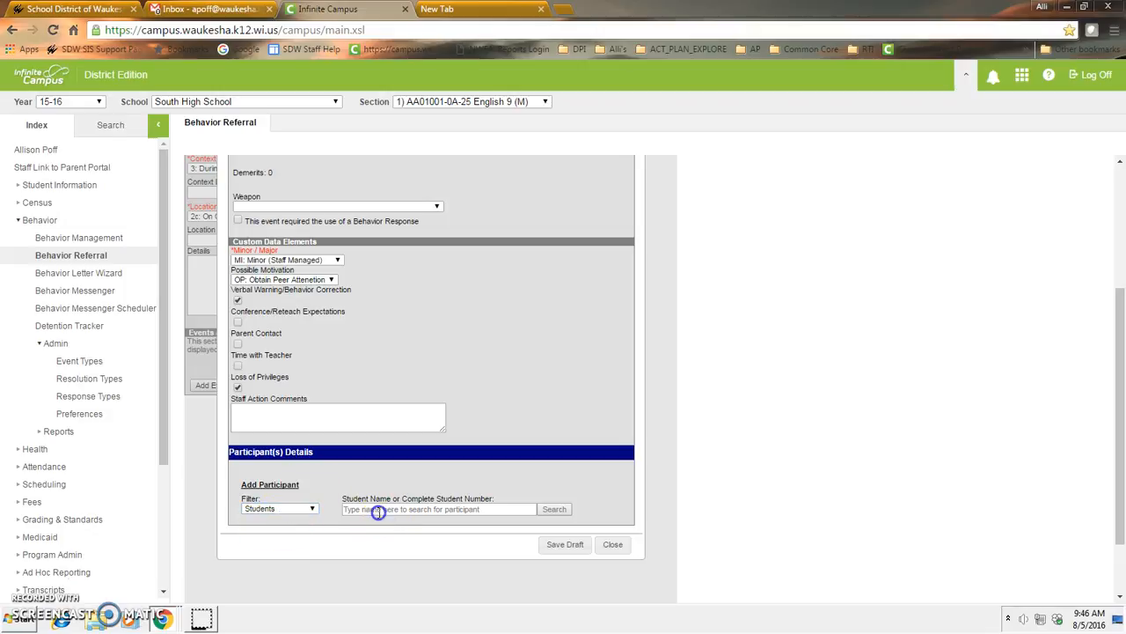
text(quest)
click(553, 509)
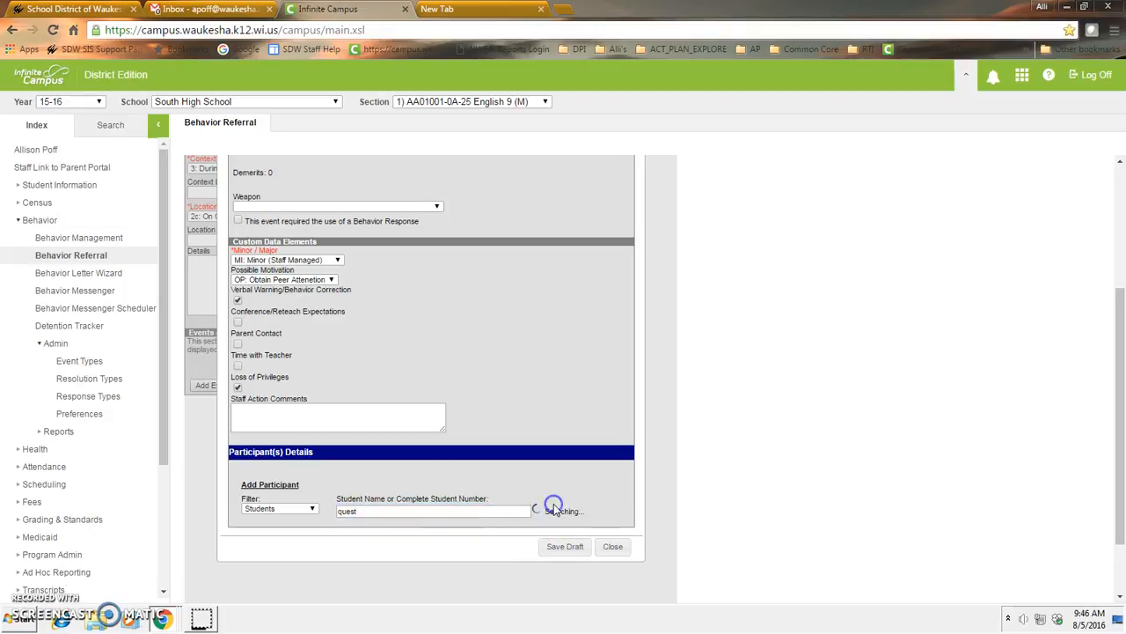
click(424, 537)
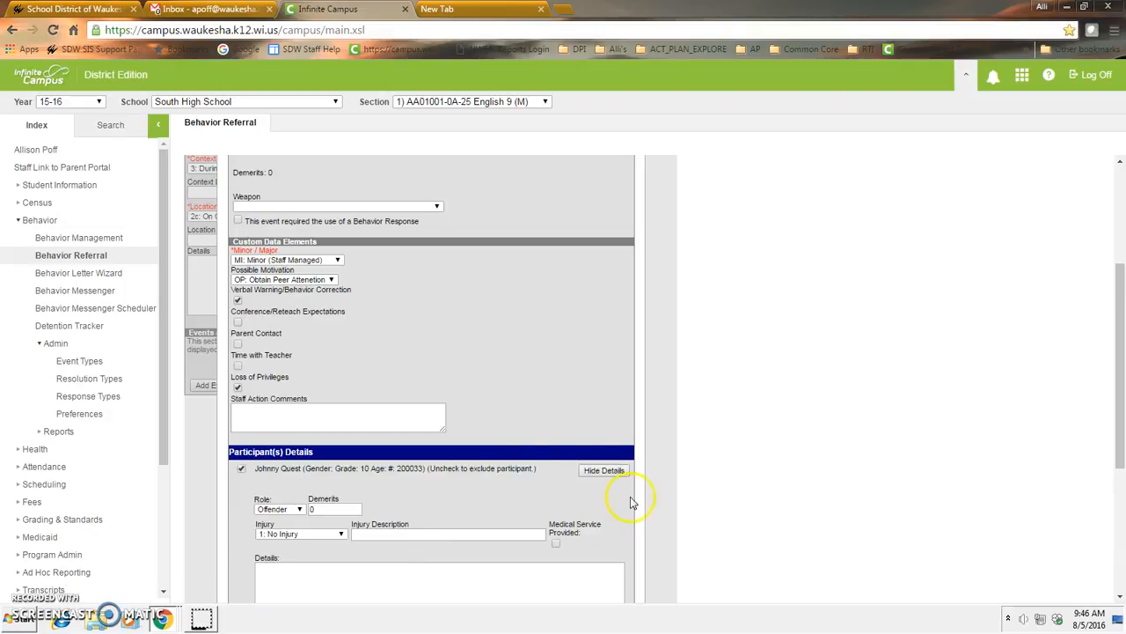
Step: Keep the participant's role as Offender and enter details saying the student "got up from his seat multiple times and danced on the desks."
click(298, 510)
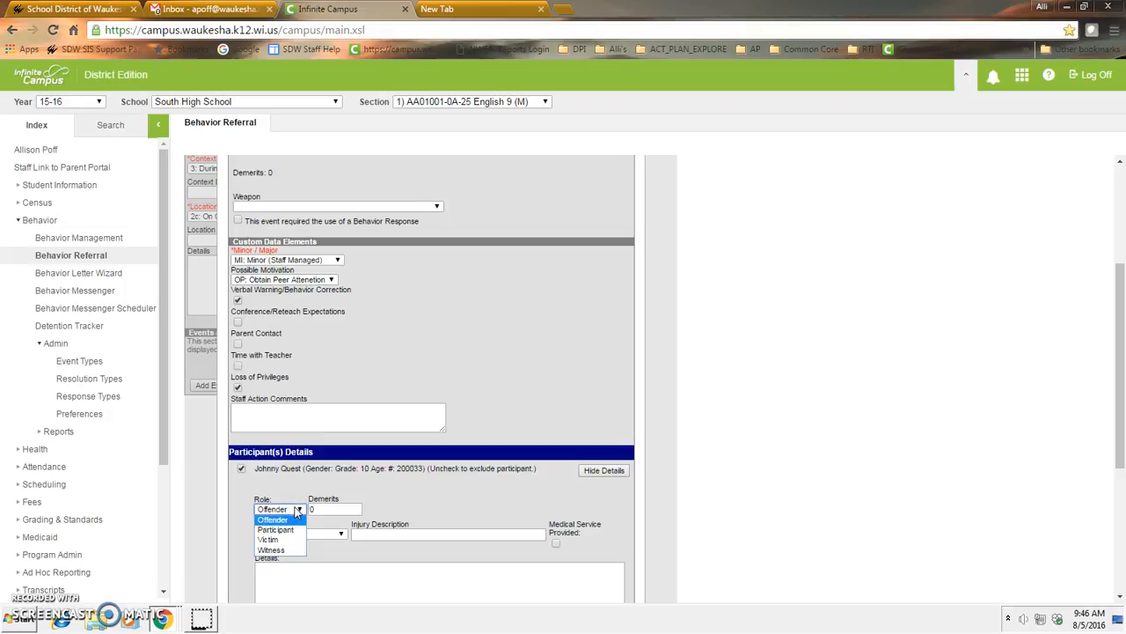
click(296, 508)
scroll(495, 488, down, 1)
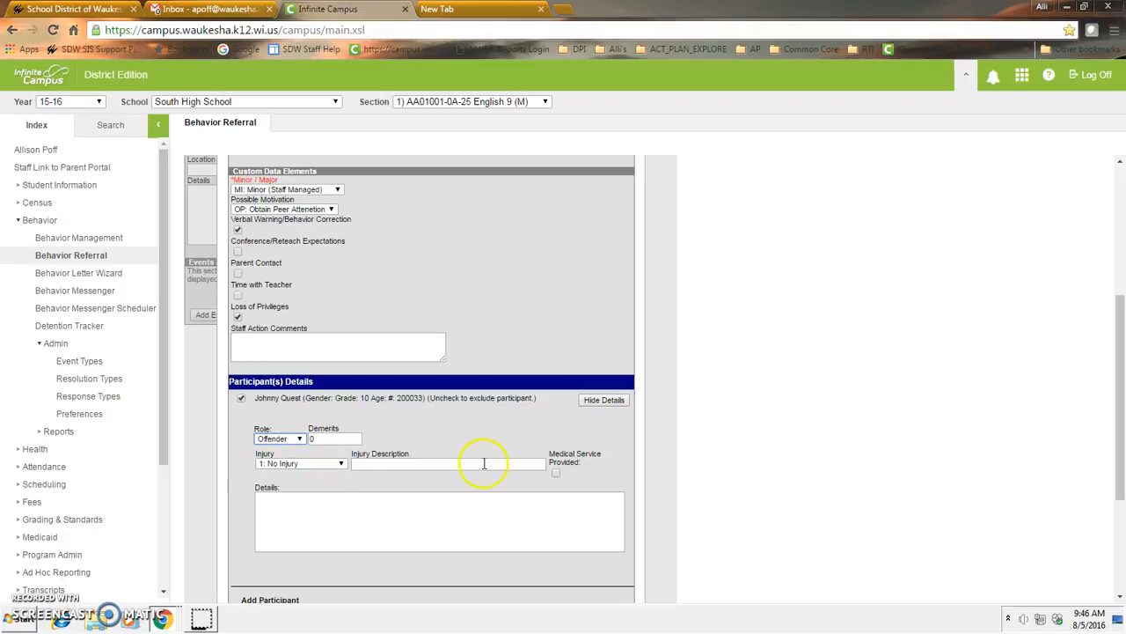
click(317, 505)
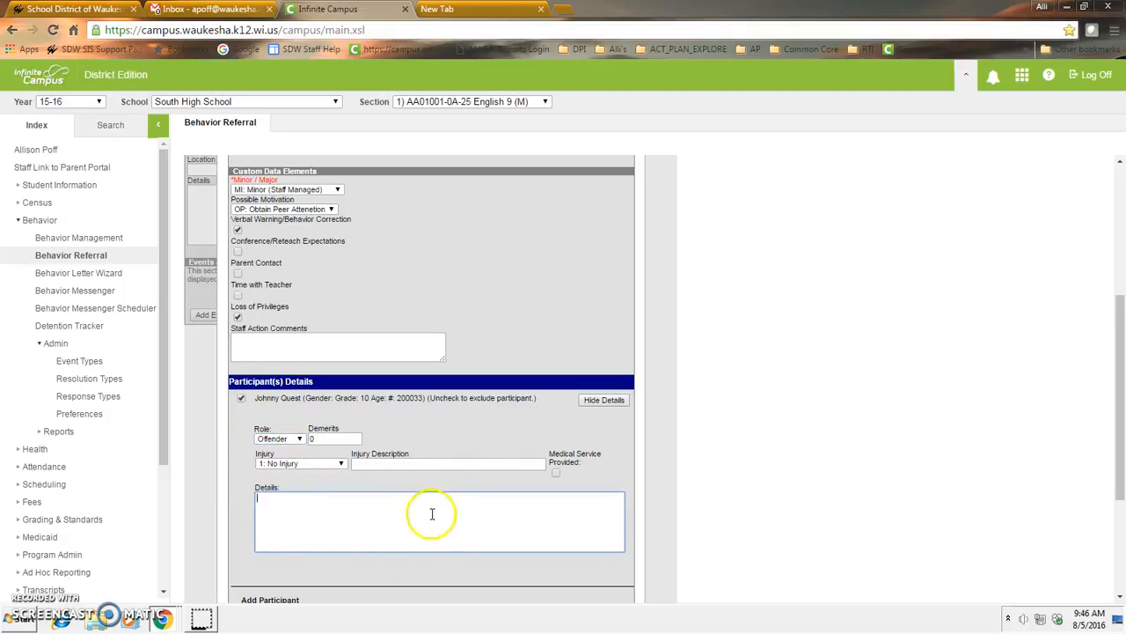
scroll(299, 430, down, 2)
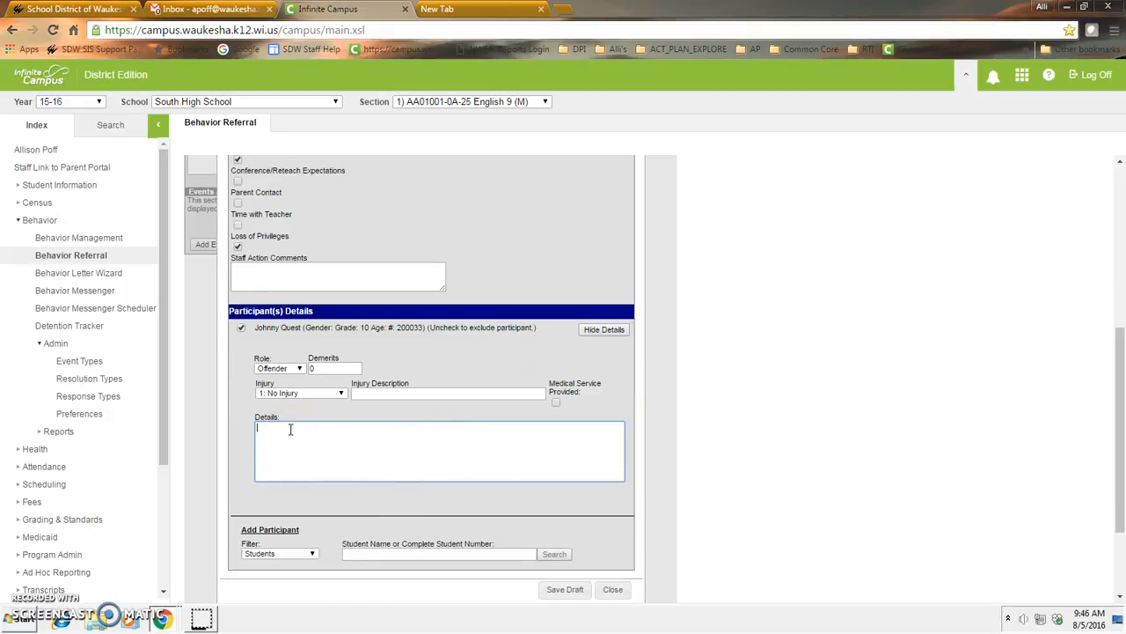
text(JOhnny got up from his seat multiple times and danced on the desks.)
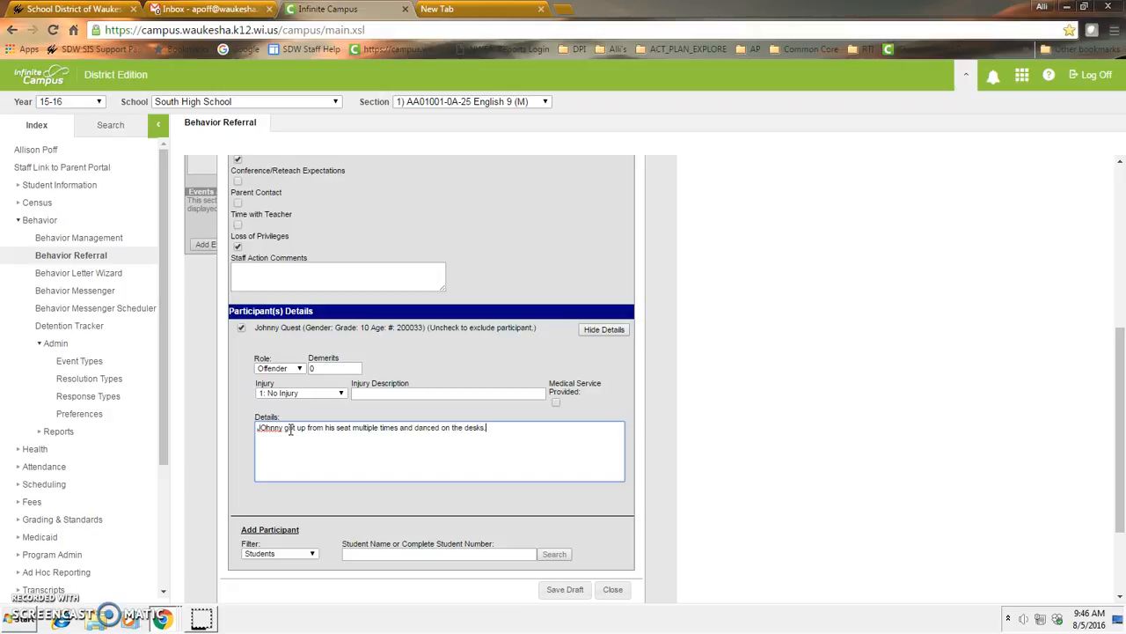
Step: Find another person by last name with the All People filter and add that person as a second participant in the event
click(567, 591)
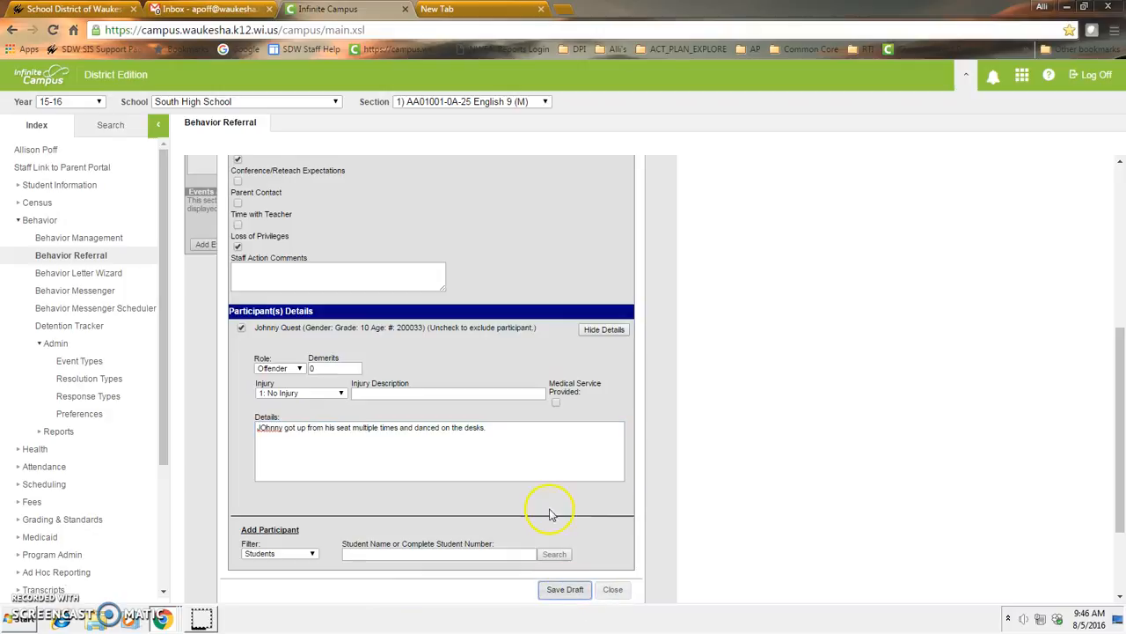
click(311, 552)
click(311, 553)
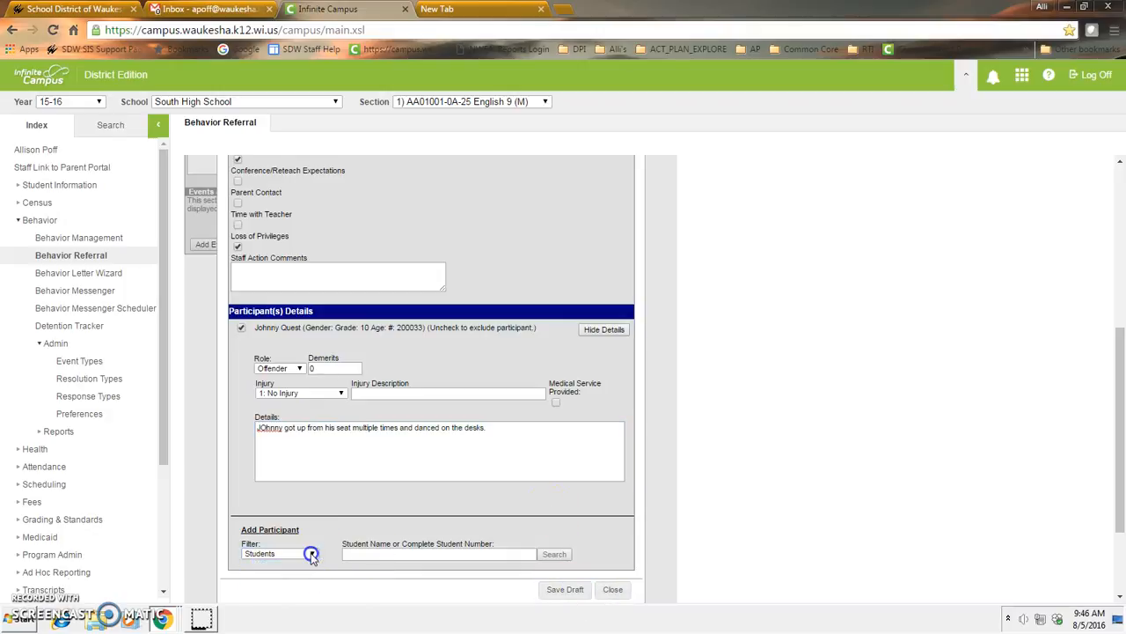
click(311, 555)
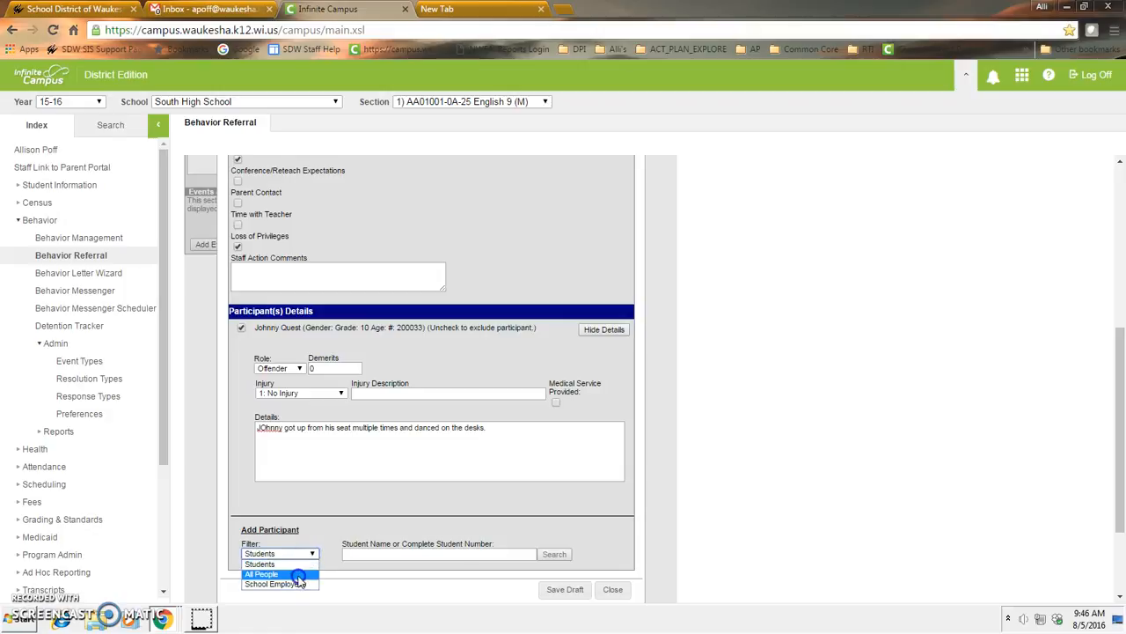
click(304, 571)
click(355, 553)
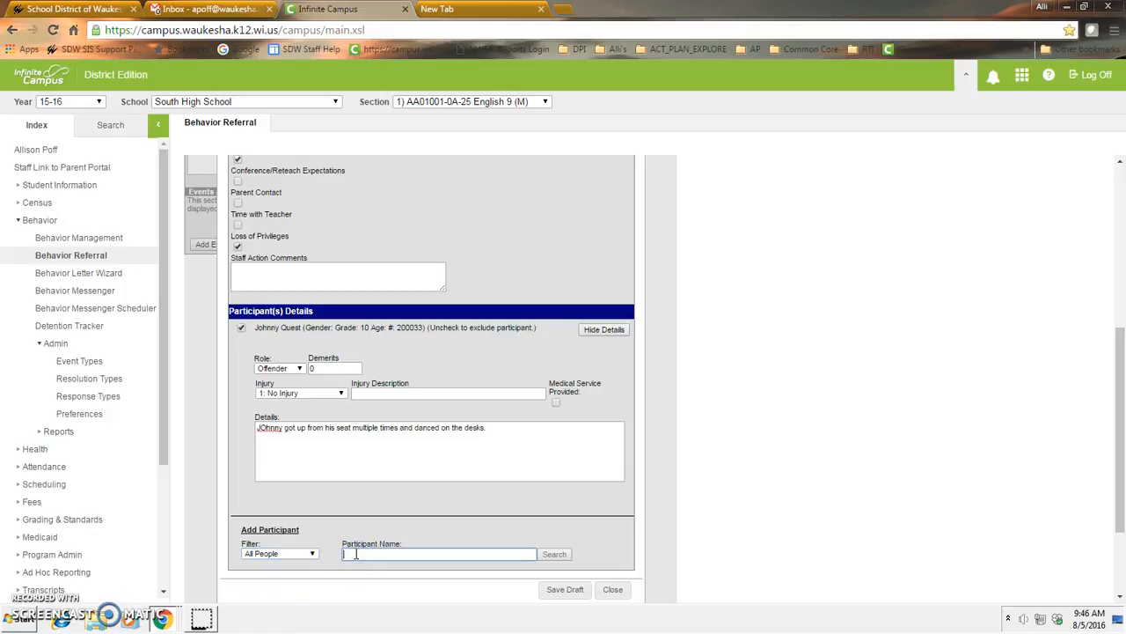
text(quest)
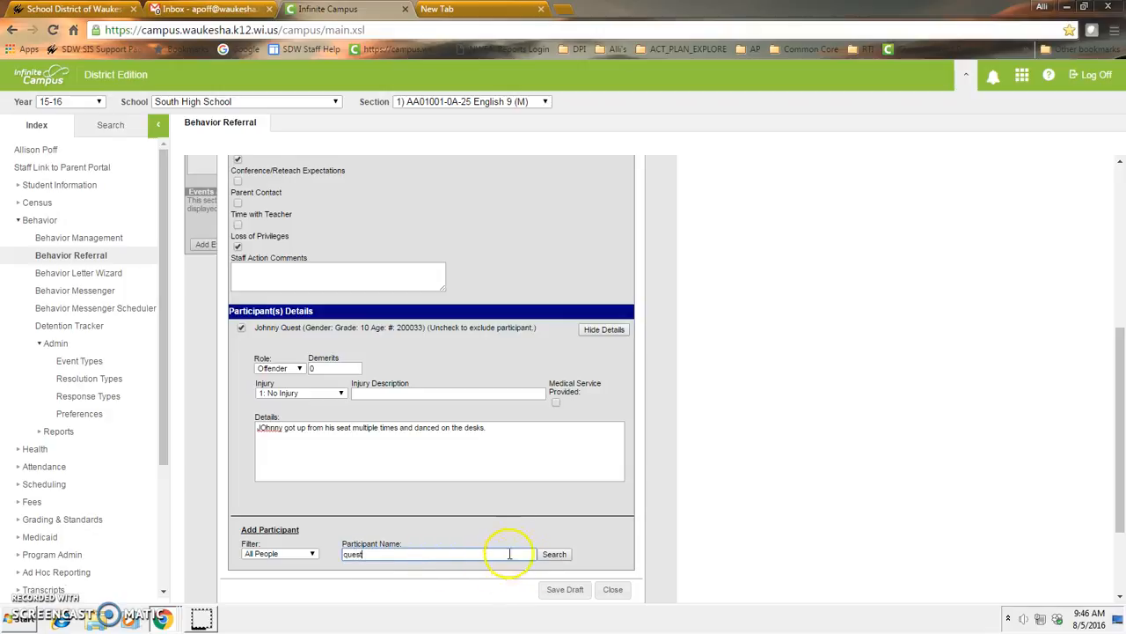
click(554, 554)
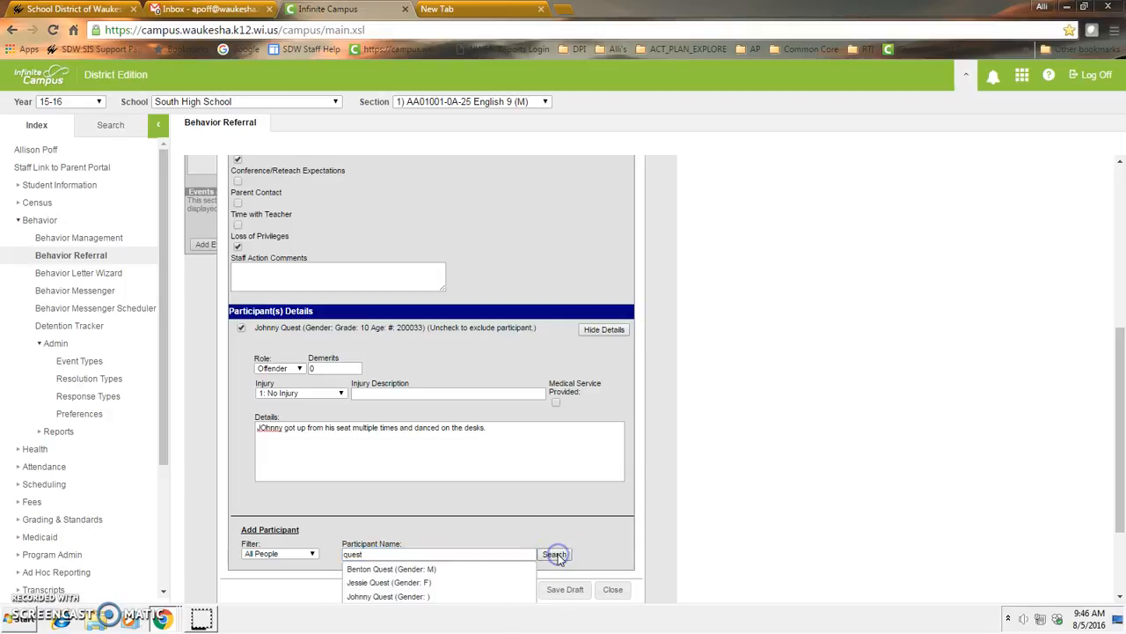
click(392, 569)
Step: Replace the second participant's details with a statement that the student "encouraged dancing on the desks," and save the event as a draft
scroll(322, 528, down, 2)
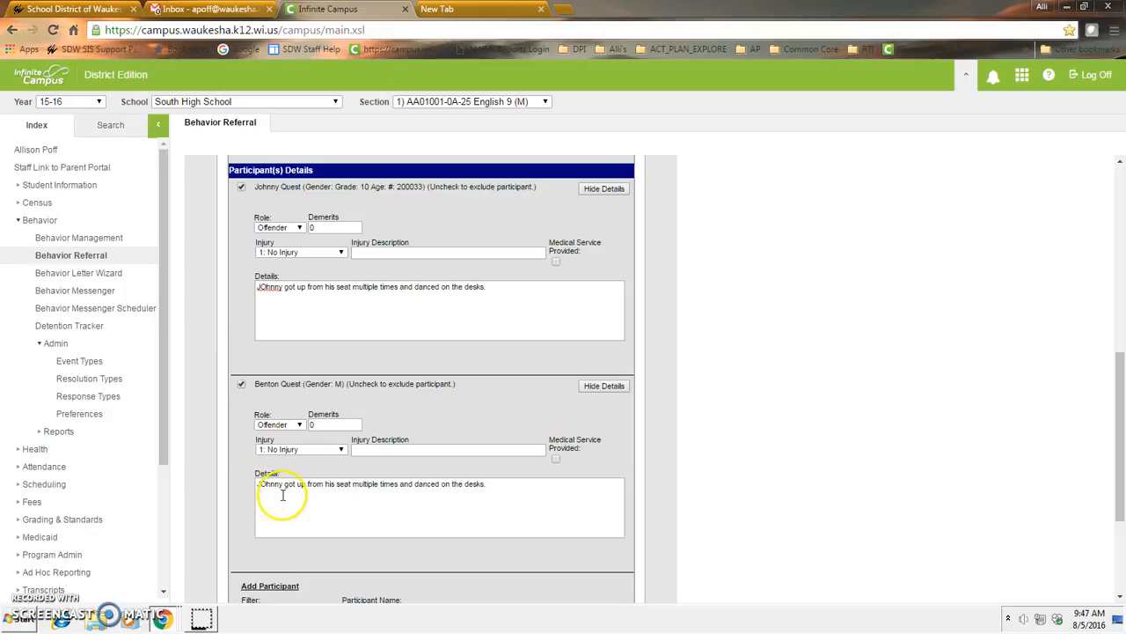
drag(283, 487, 257, 484)
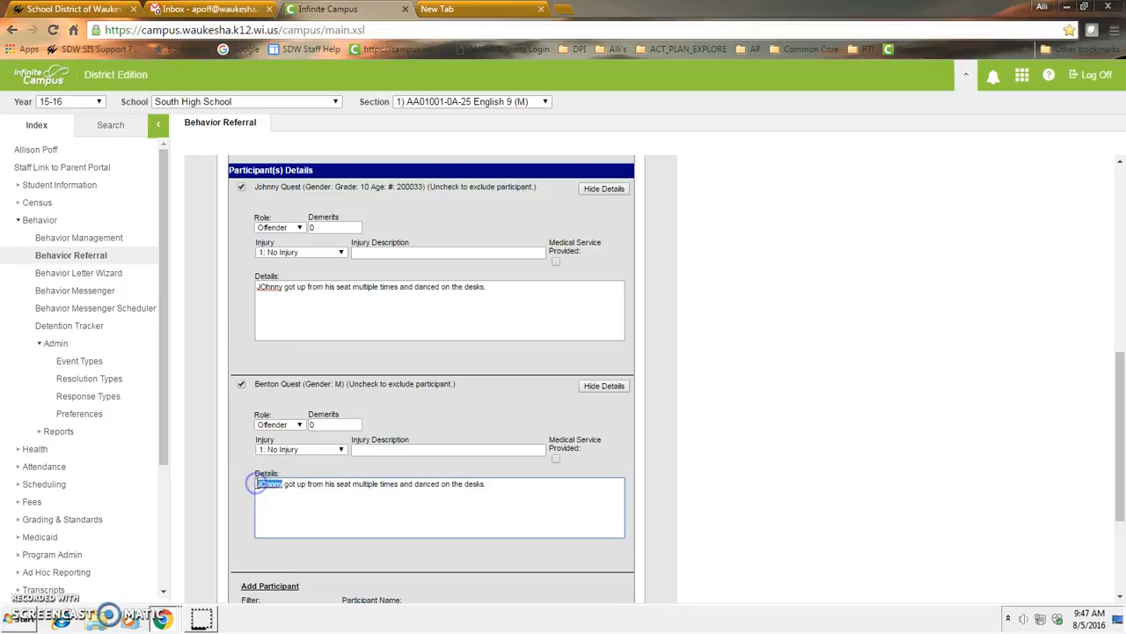
key(BackSpace)
drag(466, 486, 253, 493)
key(BackSpace)
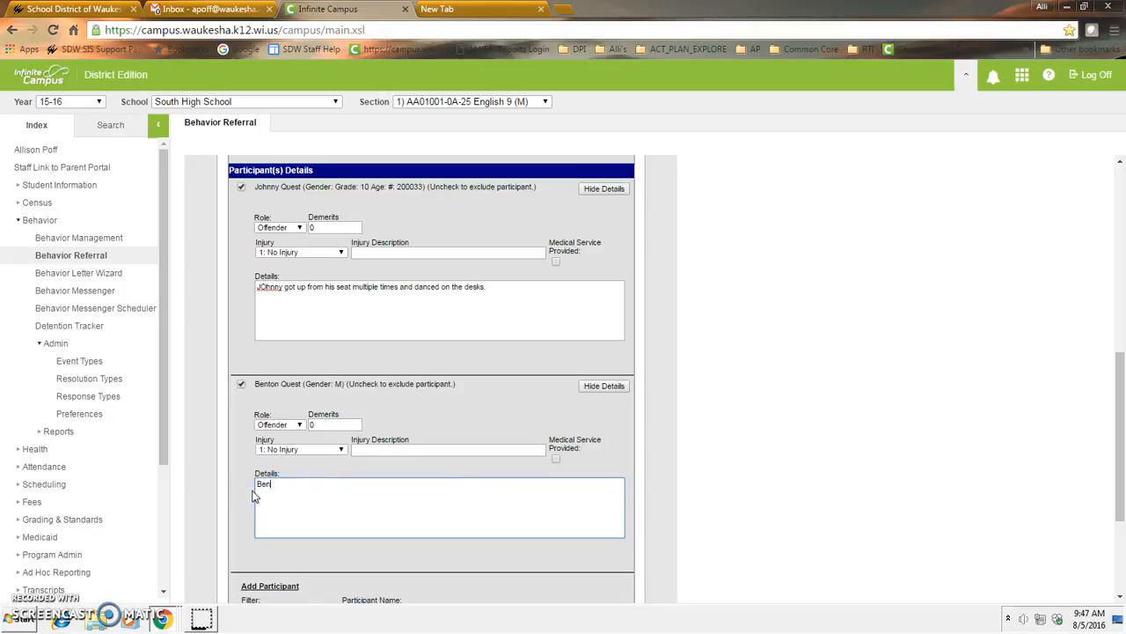
text(Benton Quest encouraged dancing on the desks.)
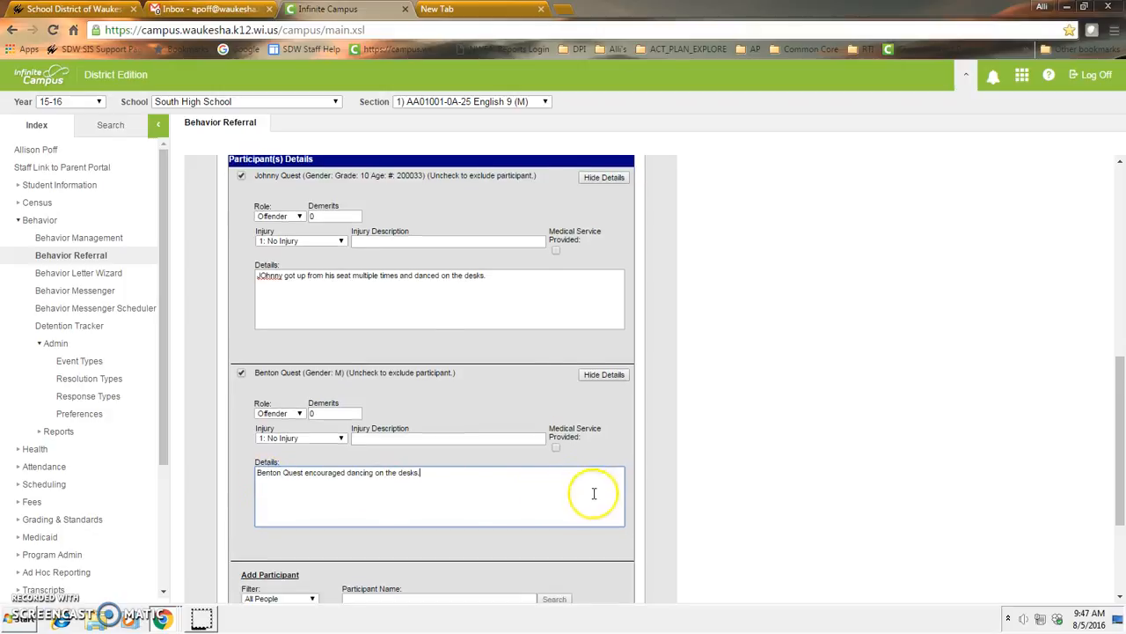
scroll(572, 506, down, 3)
click(558, 506)
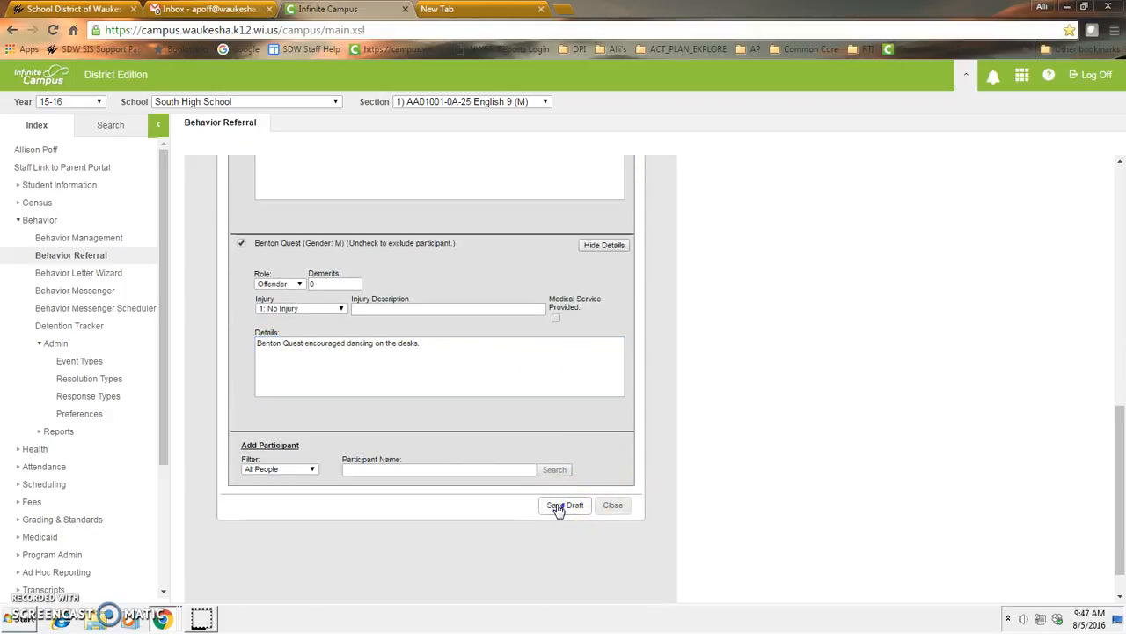
Step: Select the MINOR Class Behavior draft in the incident list and submit the referral
click(384, 182)
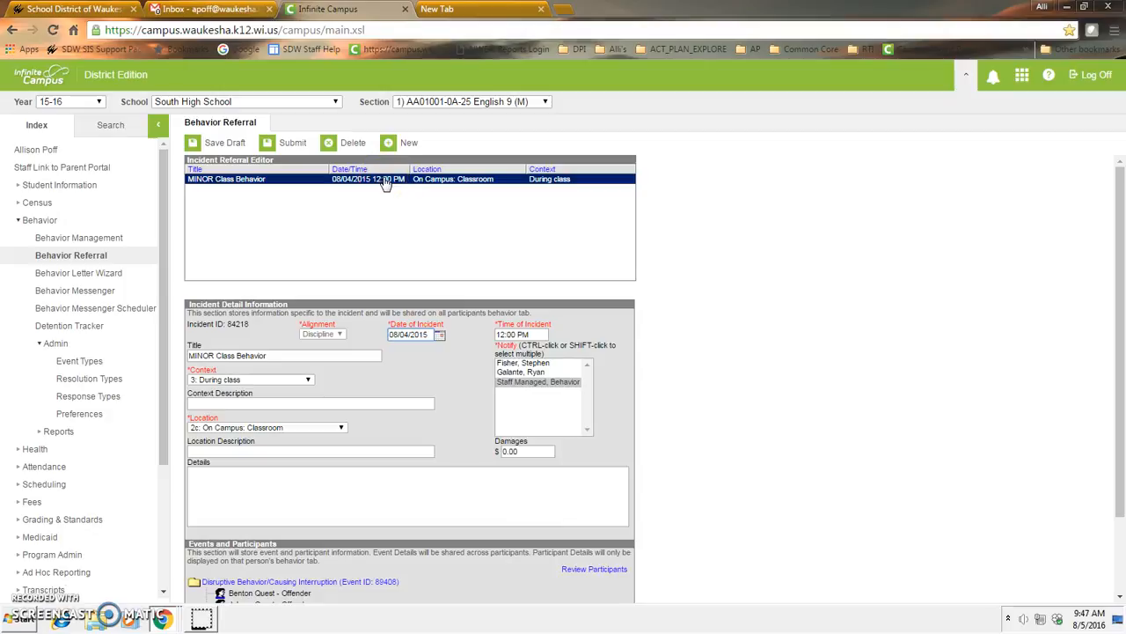
click(384, 181)
click(296, 143)
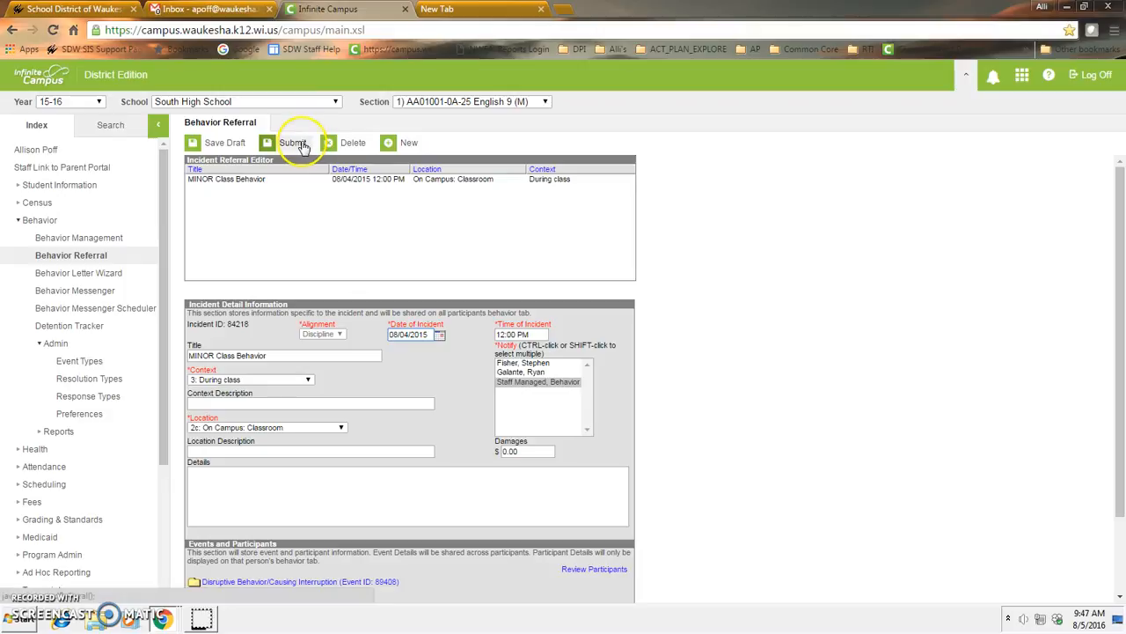